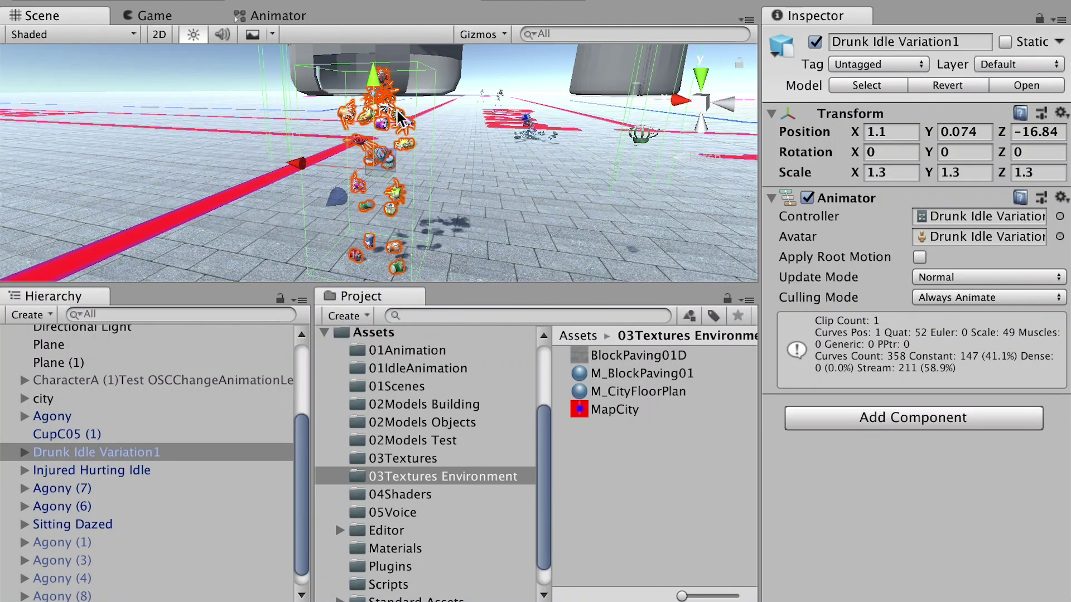
- Expand the Drunk Idle Variation1 character down to its Hips bone and examine the CupC05 model attached there
left_click(85, 451)
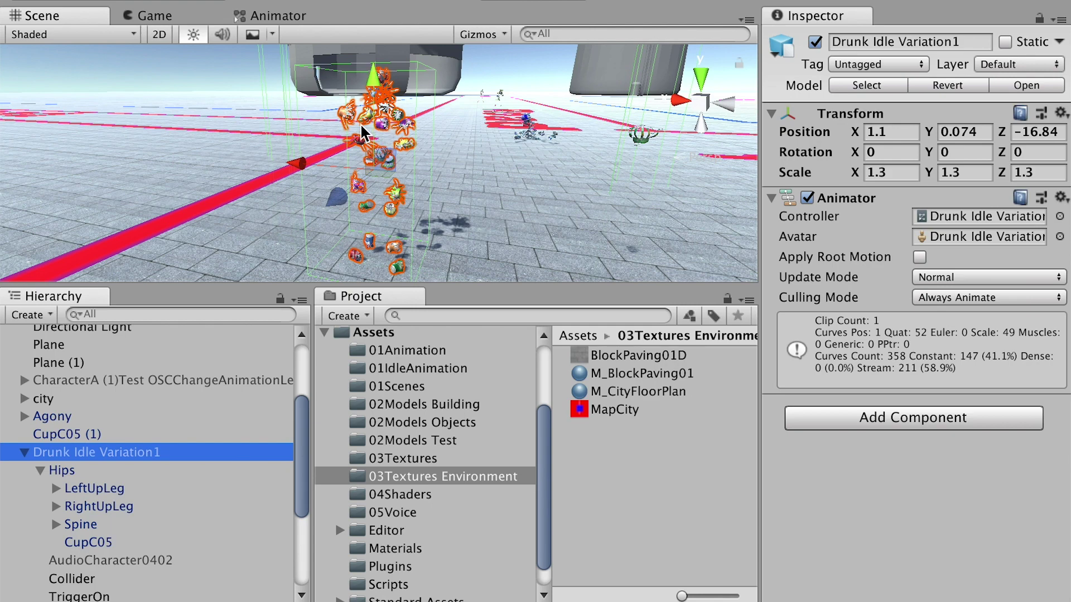
left_click(51, 471)
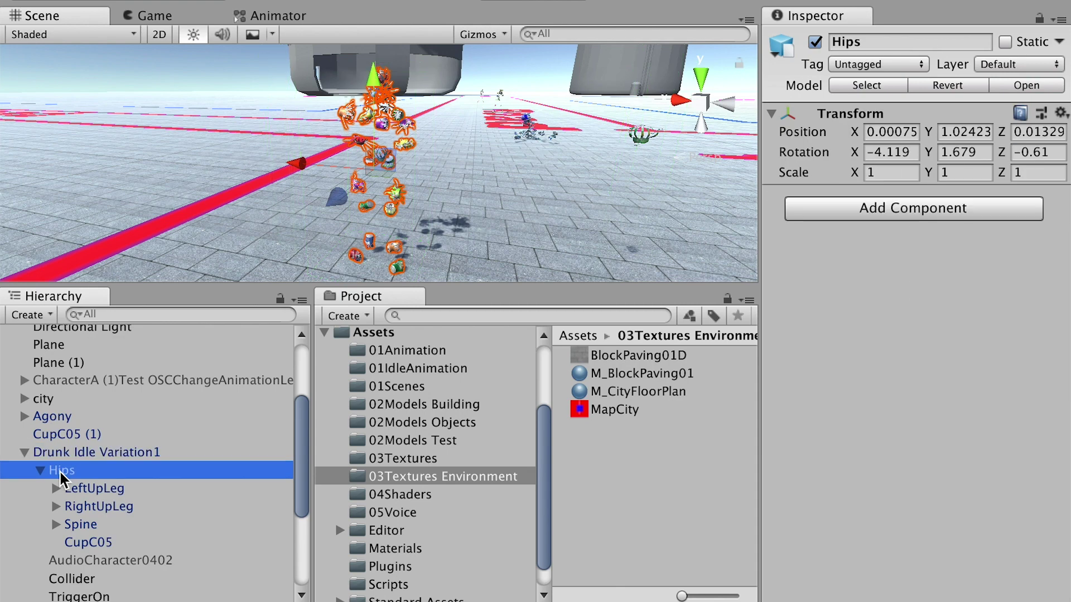
left_click(50, 472)
key("Escape")
left_click(88, 543)
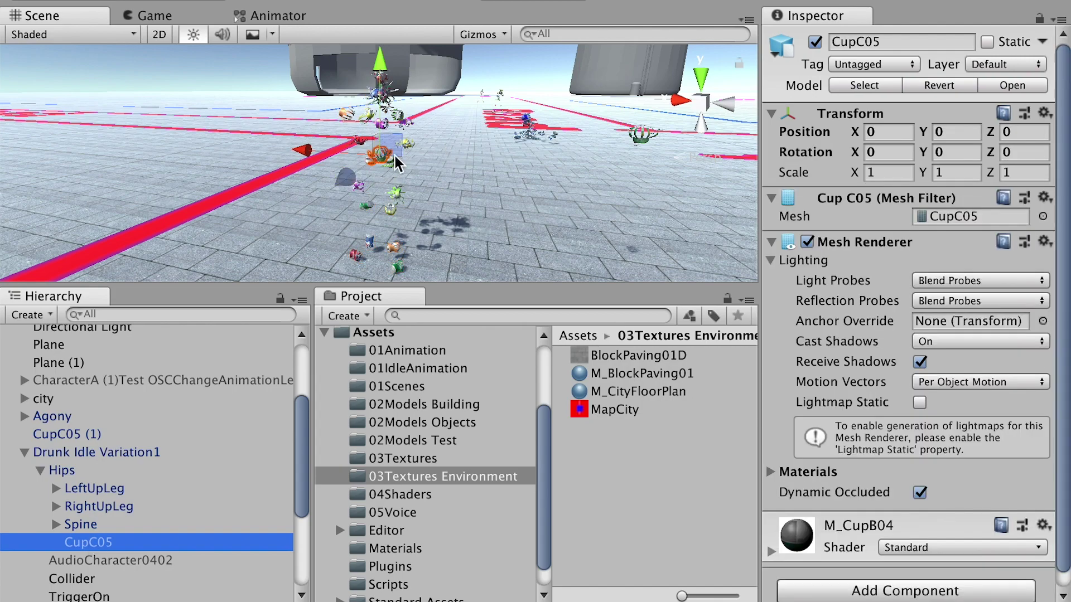
scroll(384, 165, "up", 3)
scroll(383, 159, "up", 3)
scroll(415, 153, "down", 5)
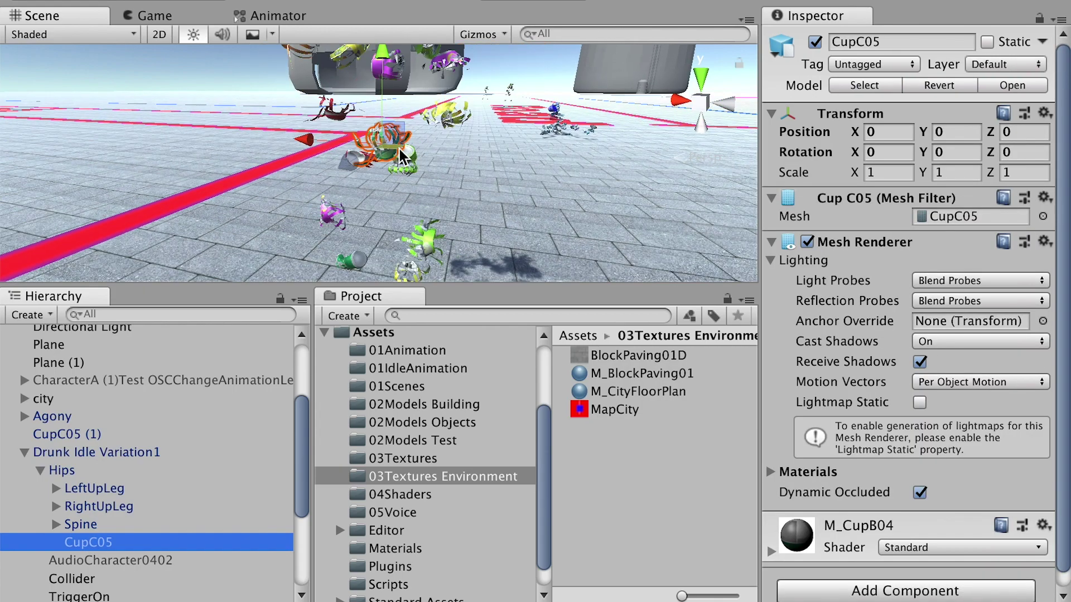
scroll(401, 155, "up", 2)
middle_click_drag(393, 146, 374, 220)
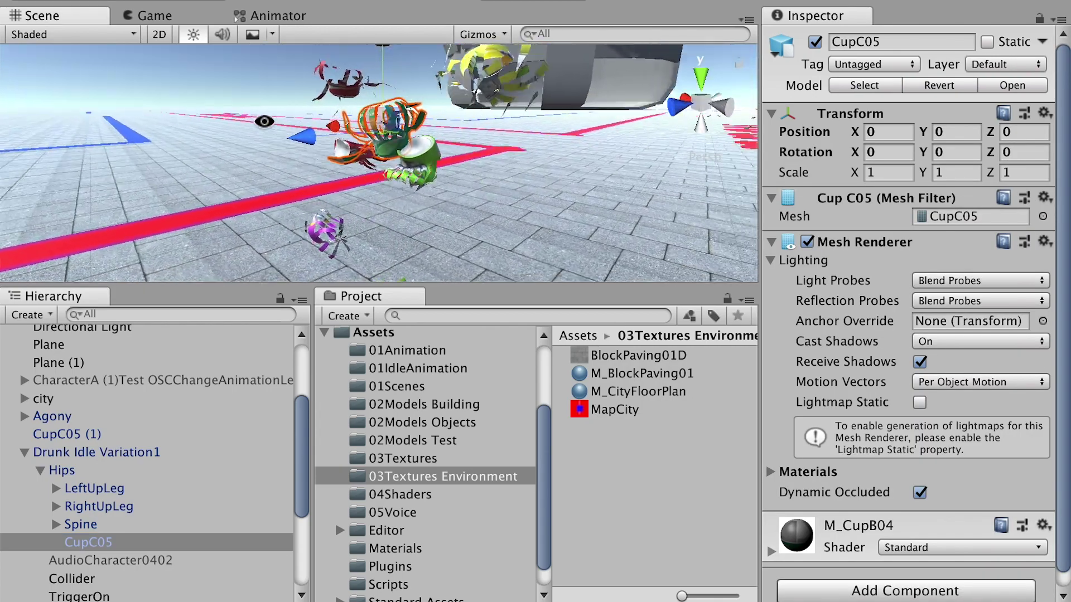
scroll(375, 220, "down", 2)
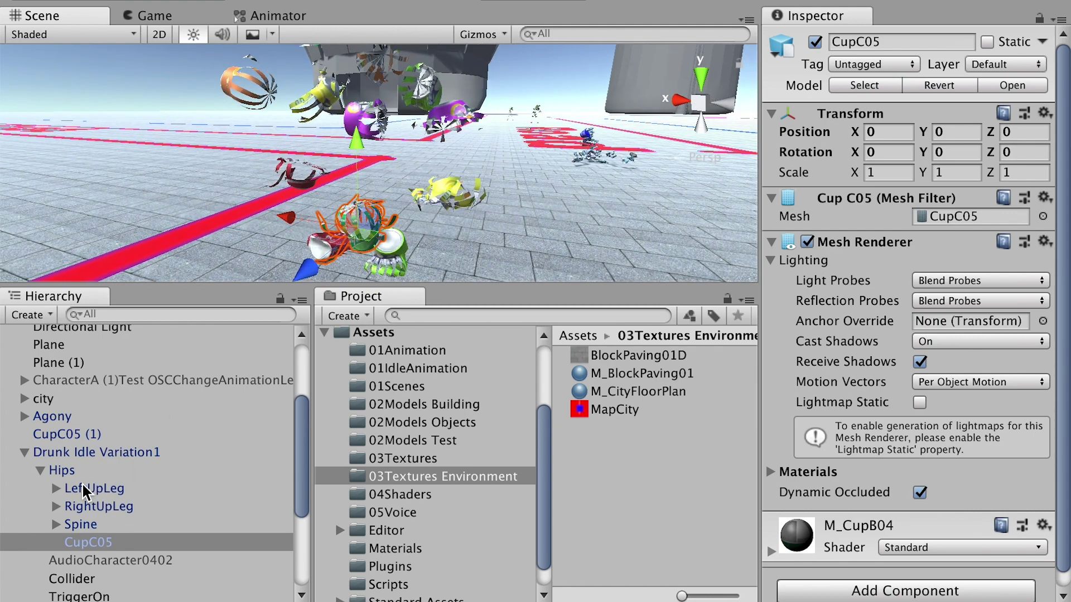
- Expand the RightUpLeg bone under Hips and make the loose CupC05 (1) object its child
left_click(62, 472)
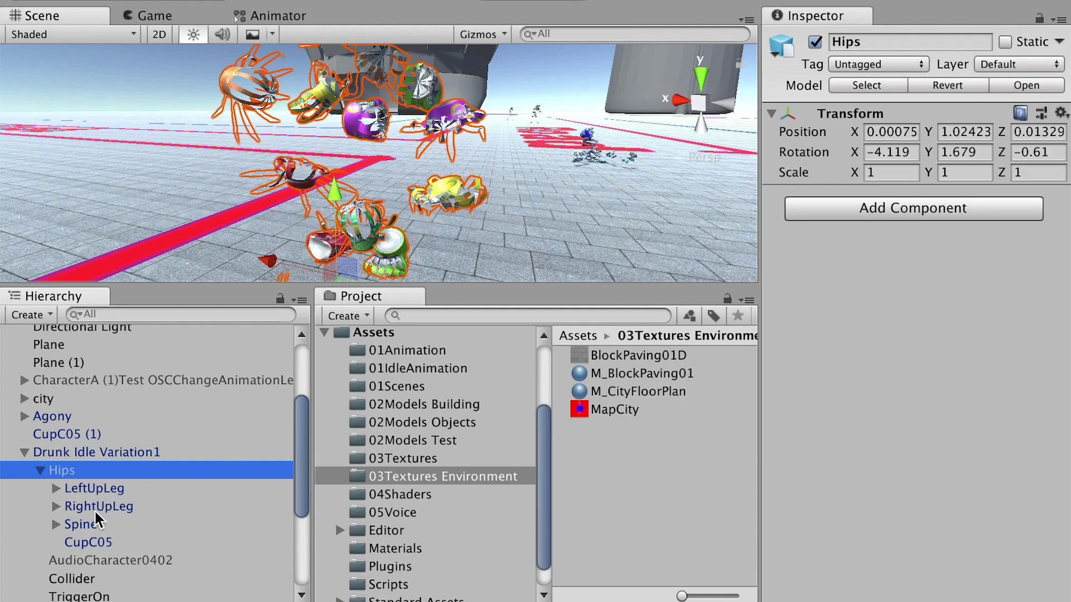
left_click(56, 506)
left_click(22, 433)
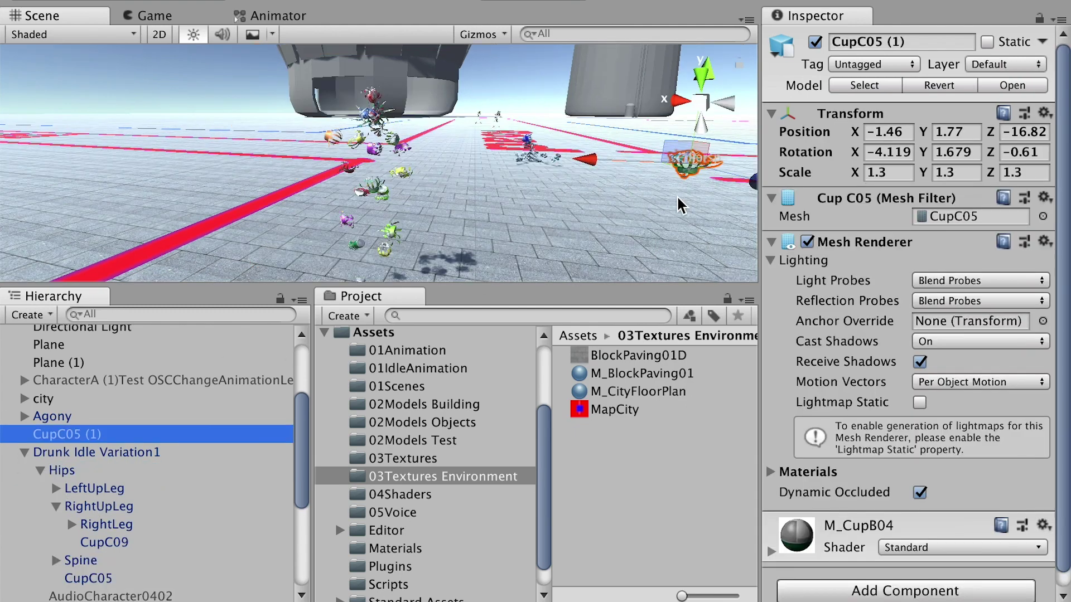
middle_click_drag(655, 202, 609, 213)
right_click_drag(609, 213, 335, 176)
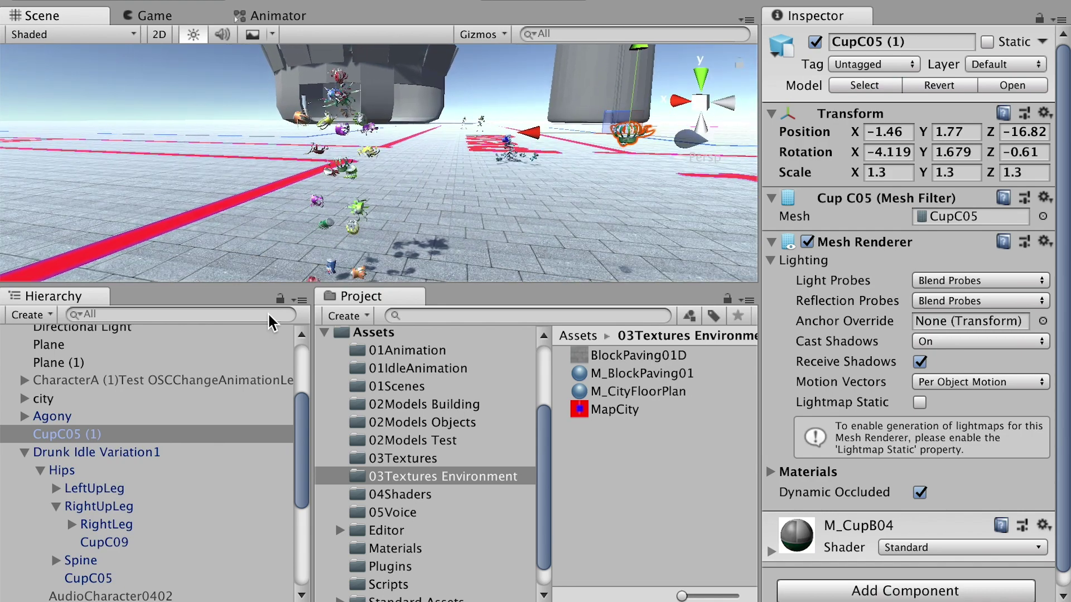
left_click(82, 507)
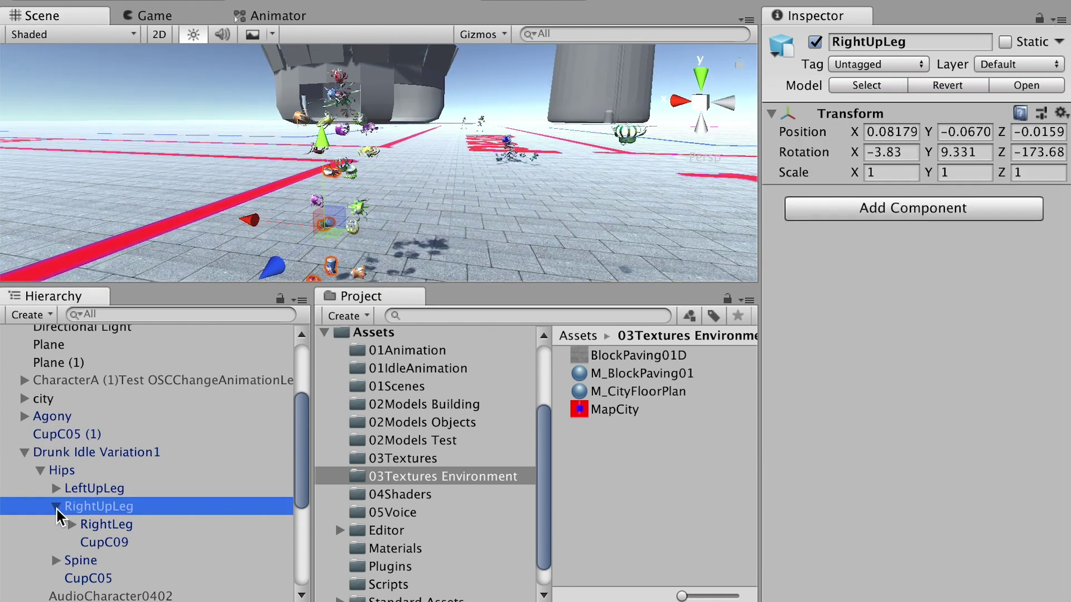
left_click(51, 435)
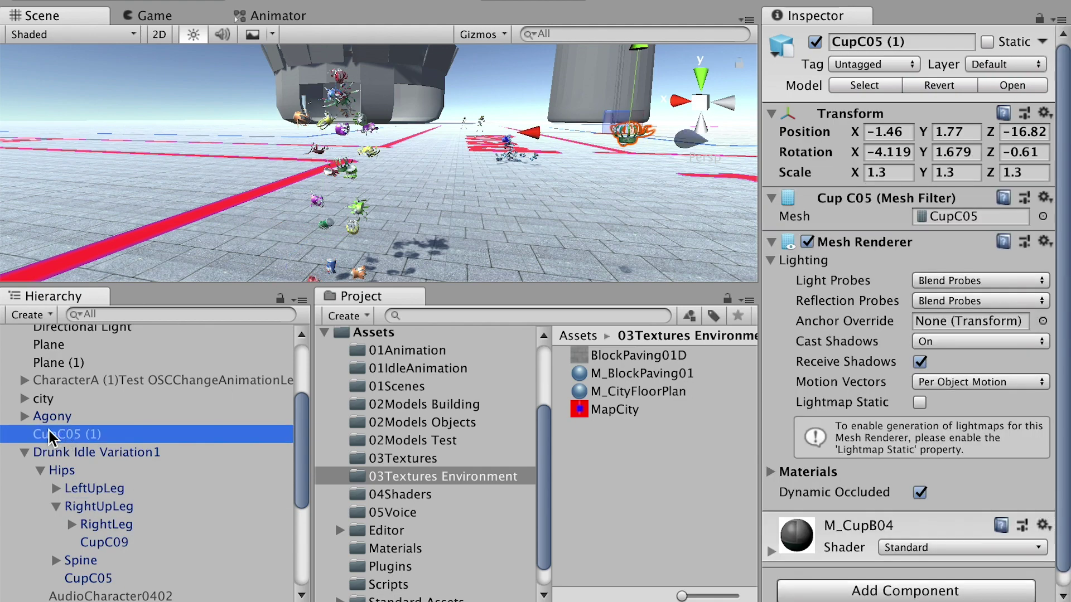
left_click_drag(53, 437, 113, 493)
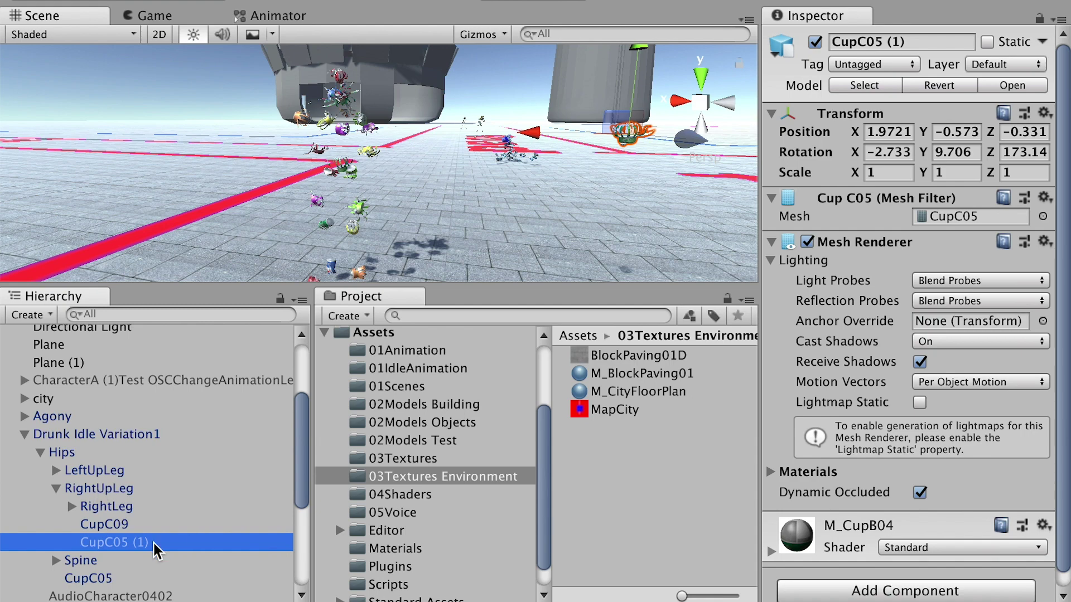
- Set the local position of CupC05 (1) to X 0, Y 0, Z 0 and frame it in the scene
left_click(875, 130)
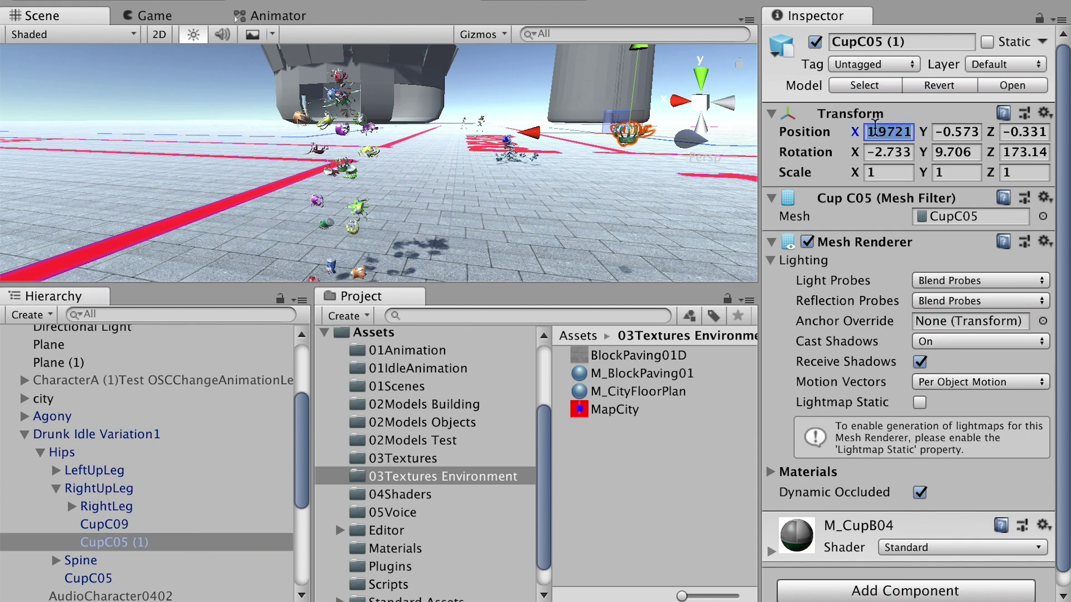
type("0")
left_click(955, 132)
type("0")
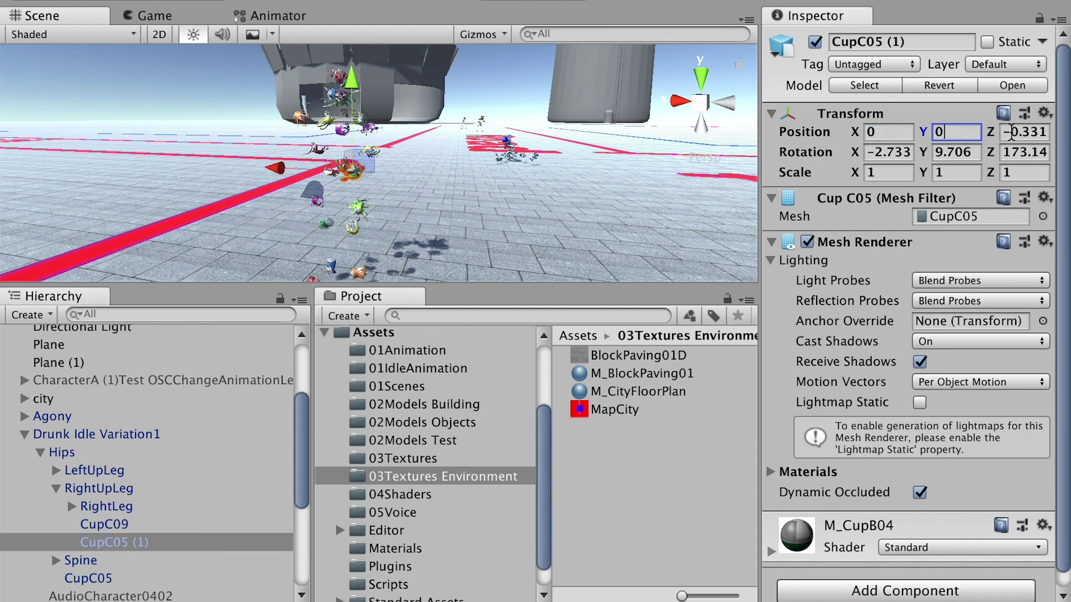
left_click(1016, 132)
type("0")
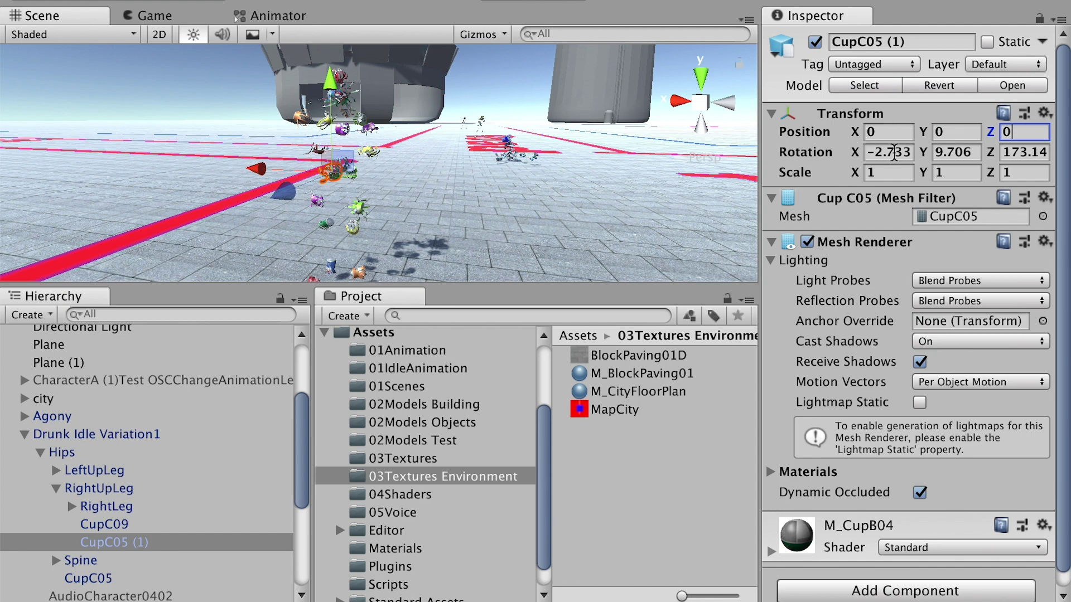
left_click(943, 134)
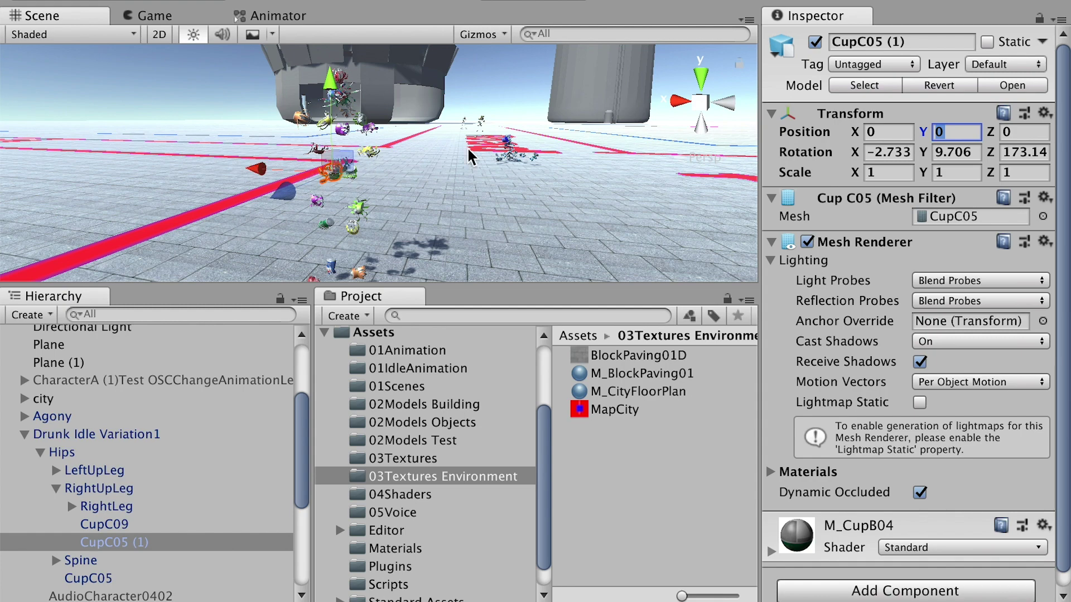
scroll(213, 199, "up", 5)
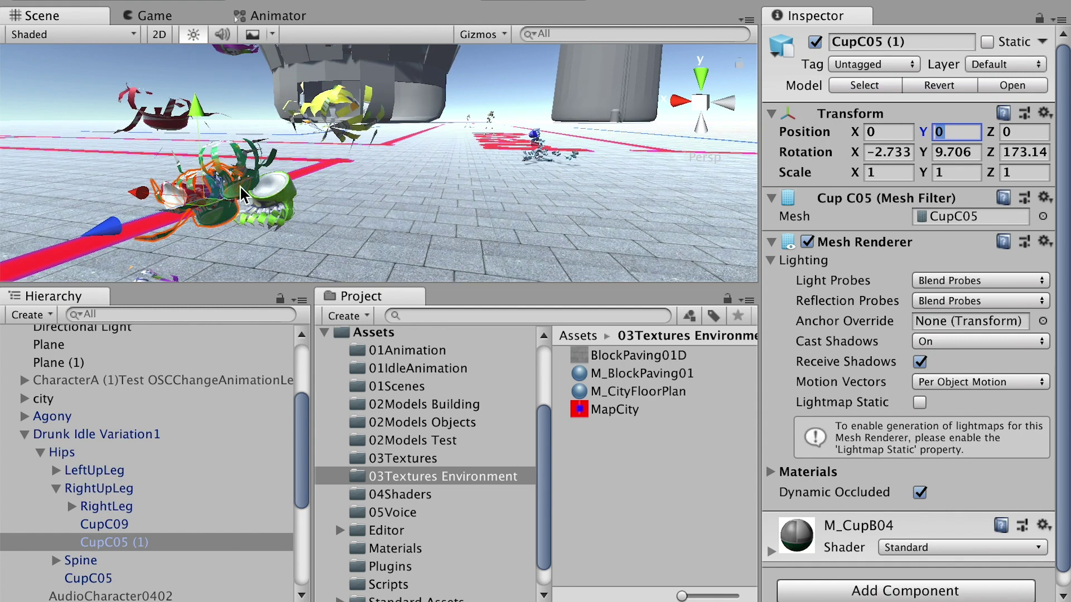
key("f")
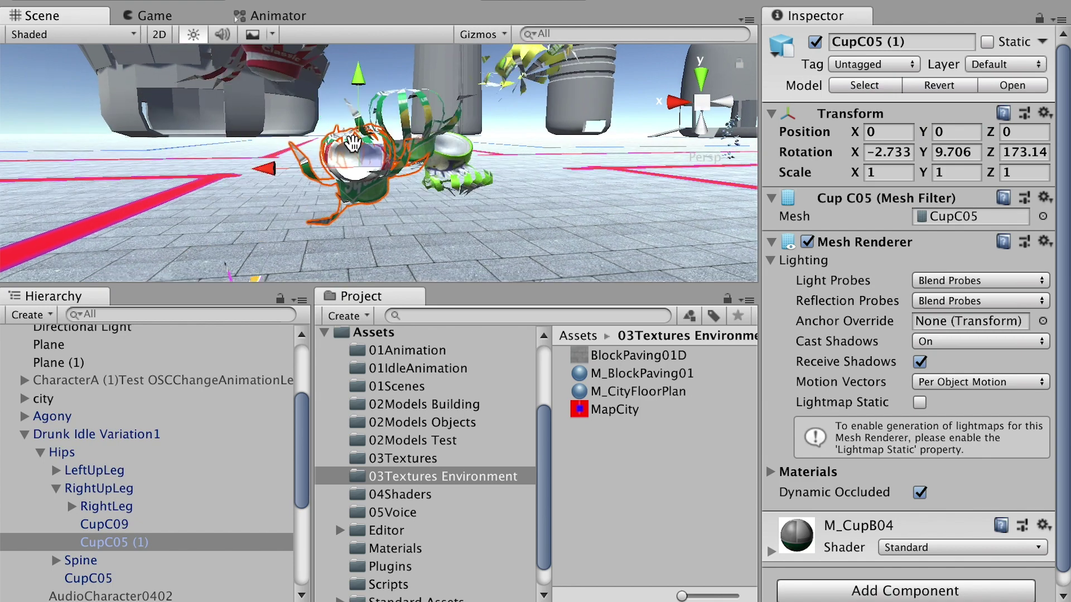
left_click_drag(480, 120, 435, 139, "alt")
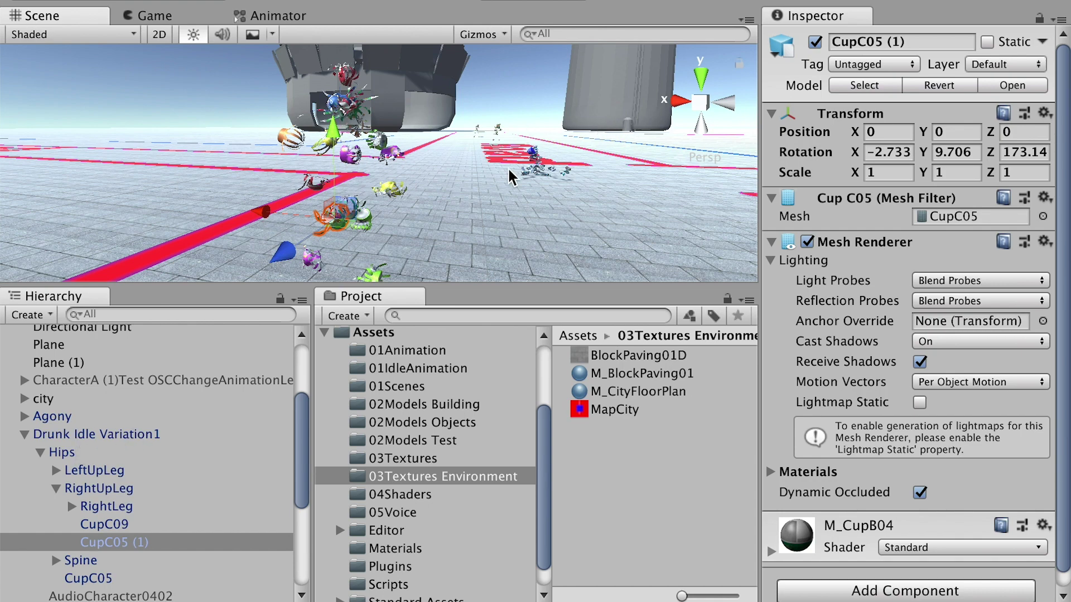
- Examine the TriggerOn object of Drunk Idle Variation1, including its box collider volume and Activate Trigger settings
left_click(216, 435)
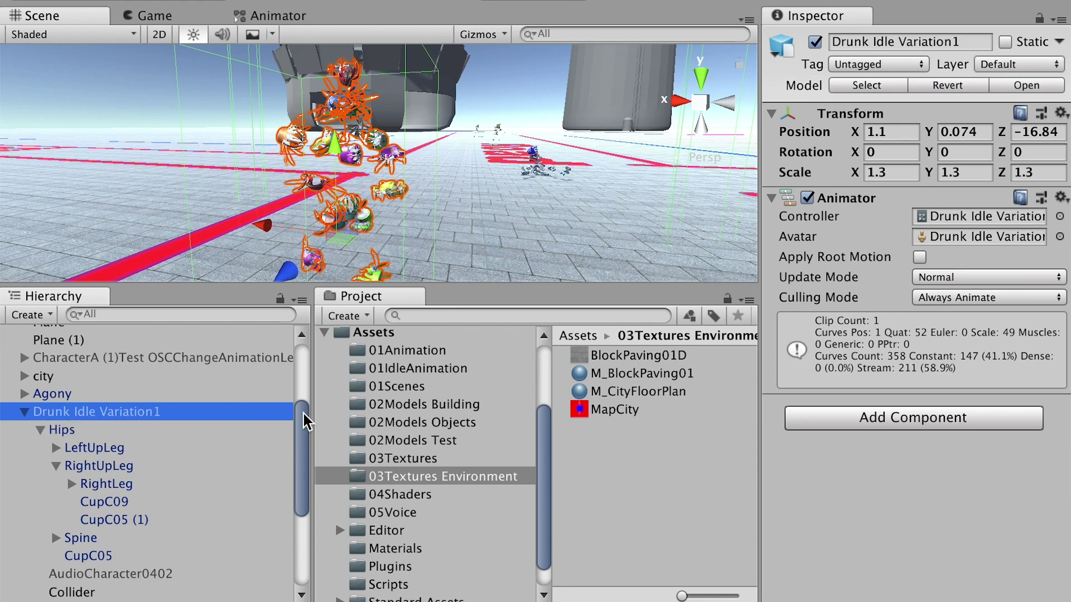
left_click_drag(303, 418, 295, 457)
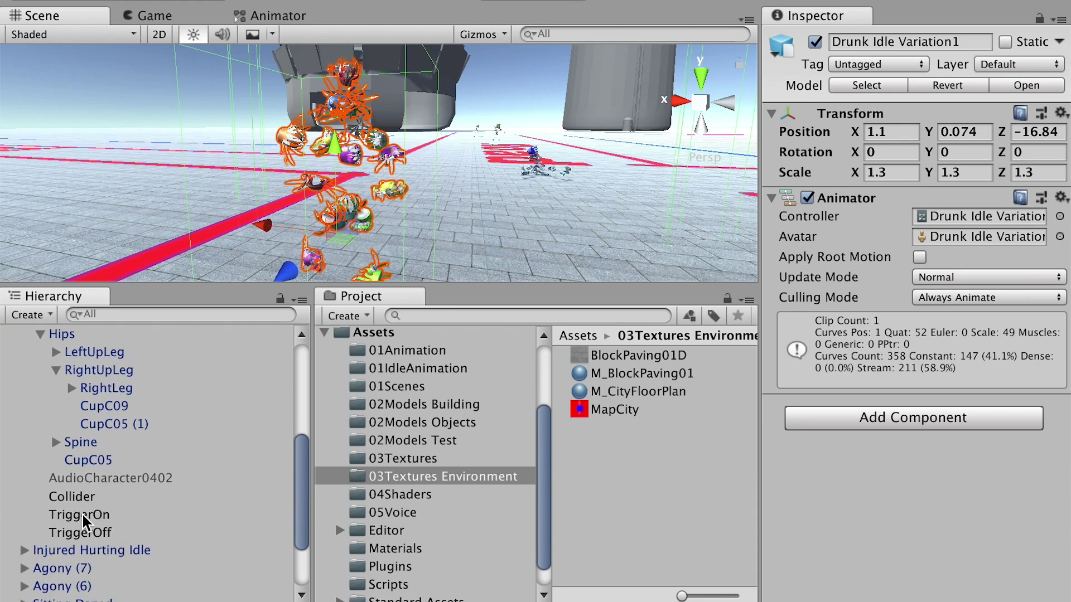
left_click(83, 517)
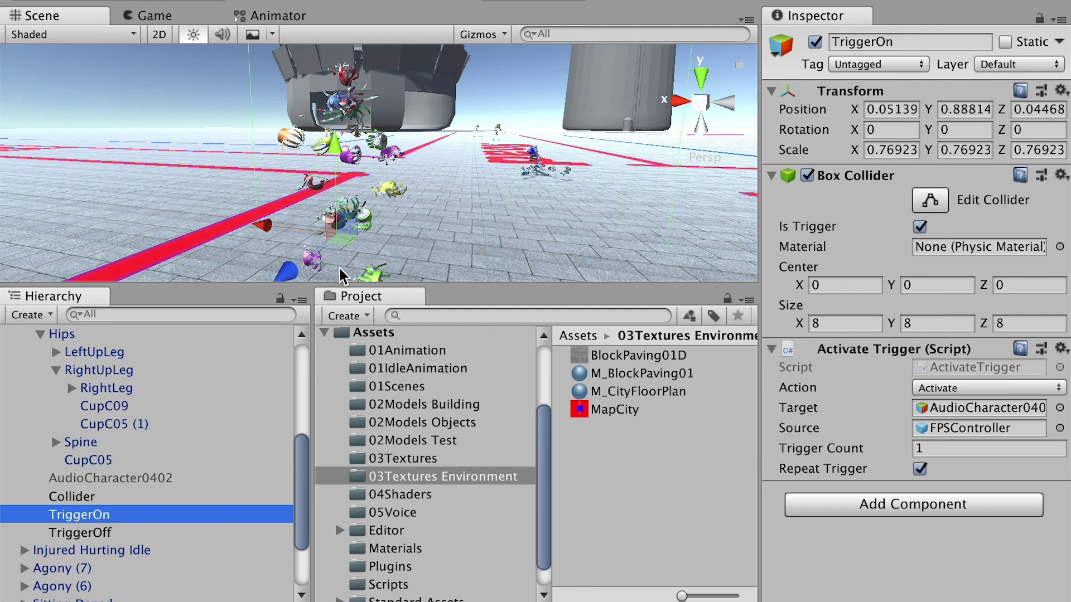
key("f")
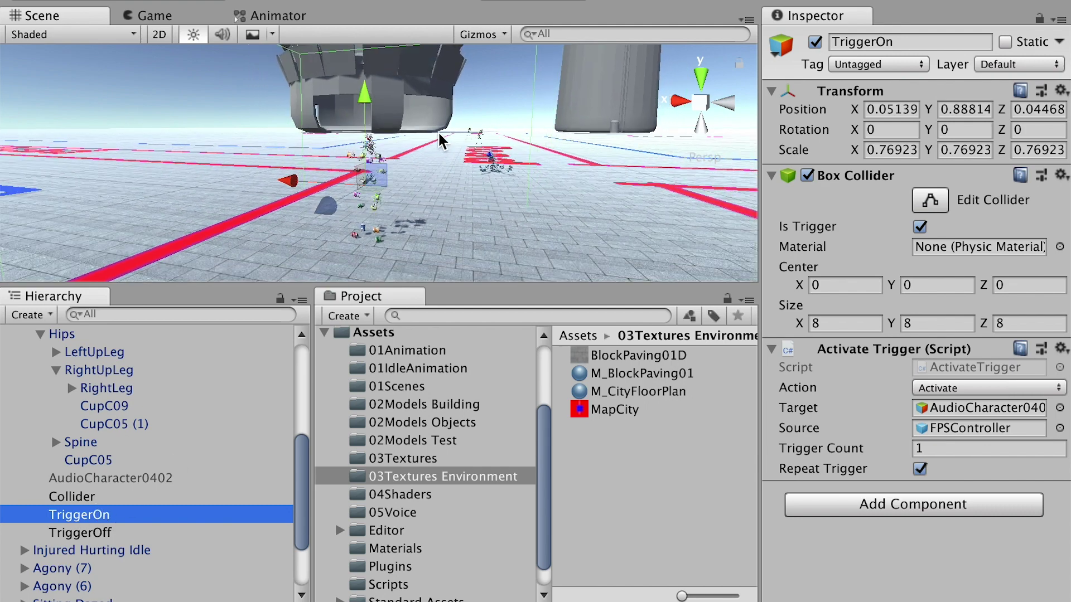
mouse_move(446, 196)
right_mouse_down()
mouse_move(279, 55)
mouse_move(230, 86)
mouse_move(502, 215)
mouse_move(378, 270)
mouse_move(455, 204)
right_mouse_up()
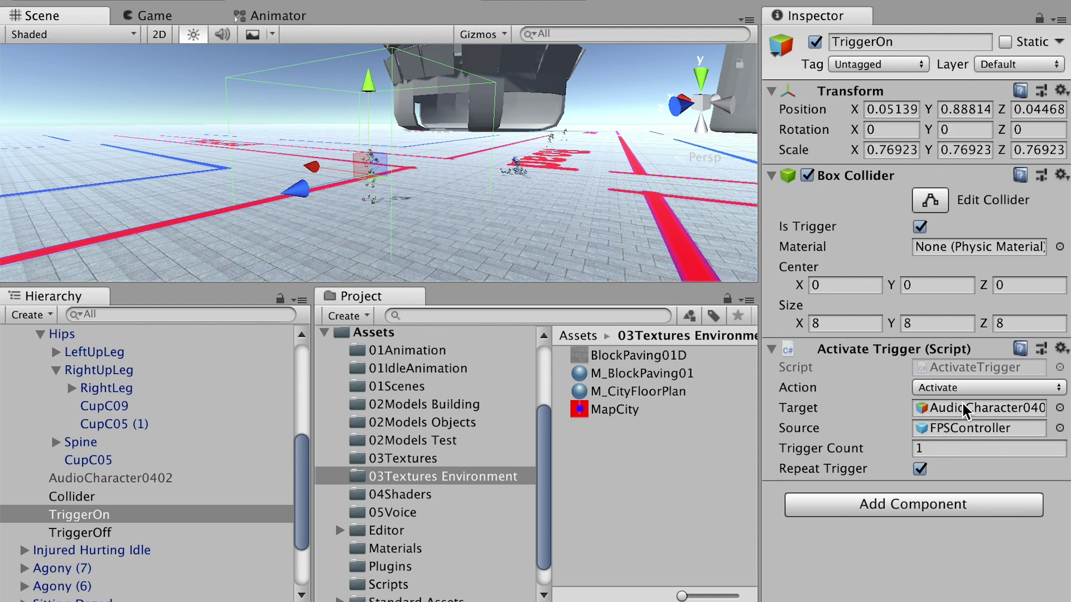
- Temporarily activate the AudioCharacter0402 object to view its audio source in the scene, and deactivate it again
left_click(303, 476)
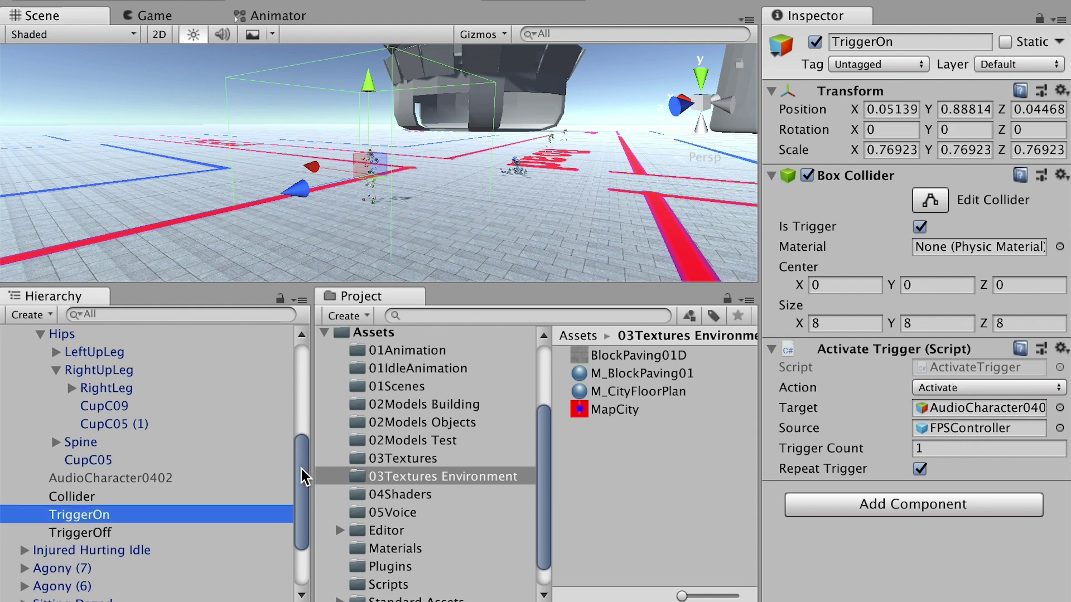
mouse_move(303, 475)
left_mouse_down()
mouse_move(294, 495)
mouse_move(294, 486)
left_mouse_up()
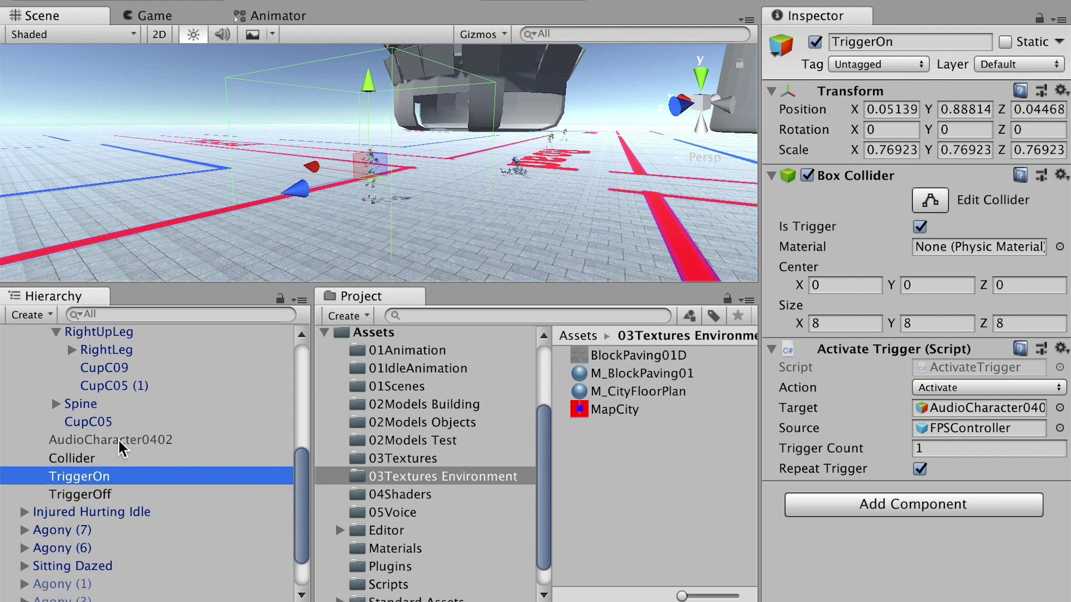
left_click(101, 441)
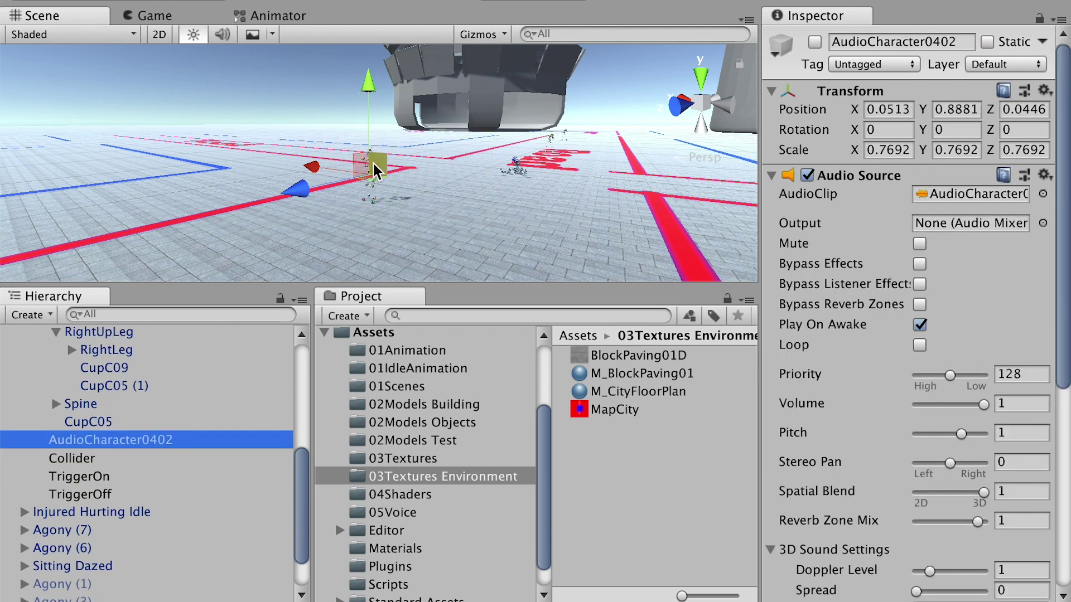
scroll(310, 179, "up", 3)
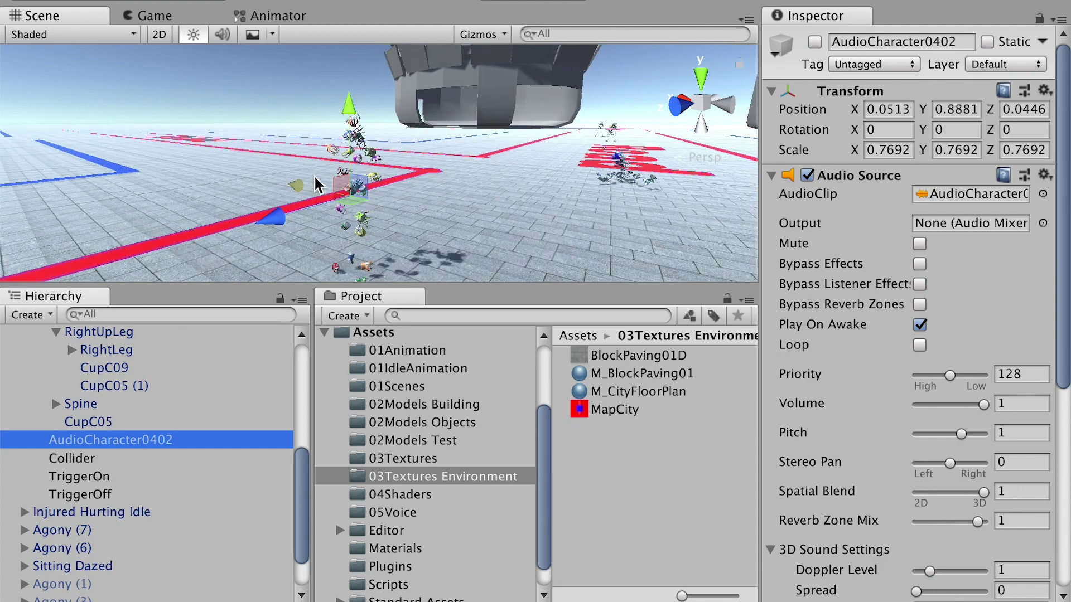
left_click(815, 43)
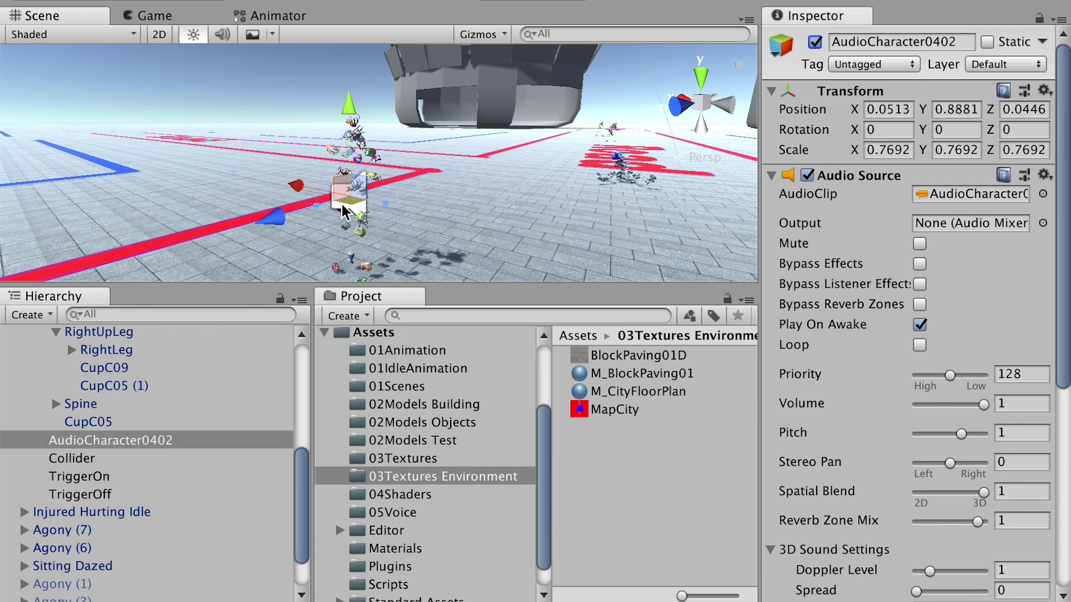
scroll(348, 211, "up", 2)
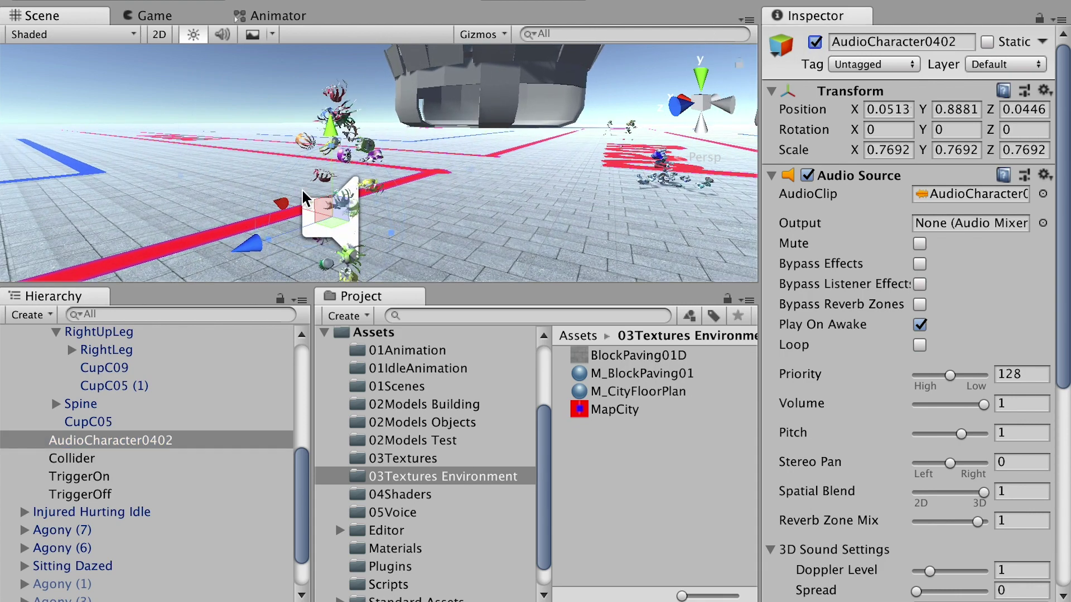
left_click(815, 41)
- Compare the TriggerOn collider volume with the TriggerOff colliders and Deactivate script settings around the character
left_click(88, 477)
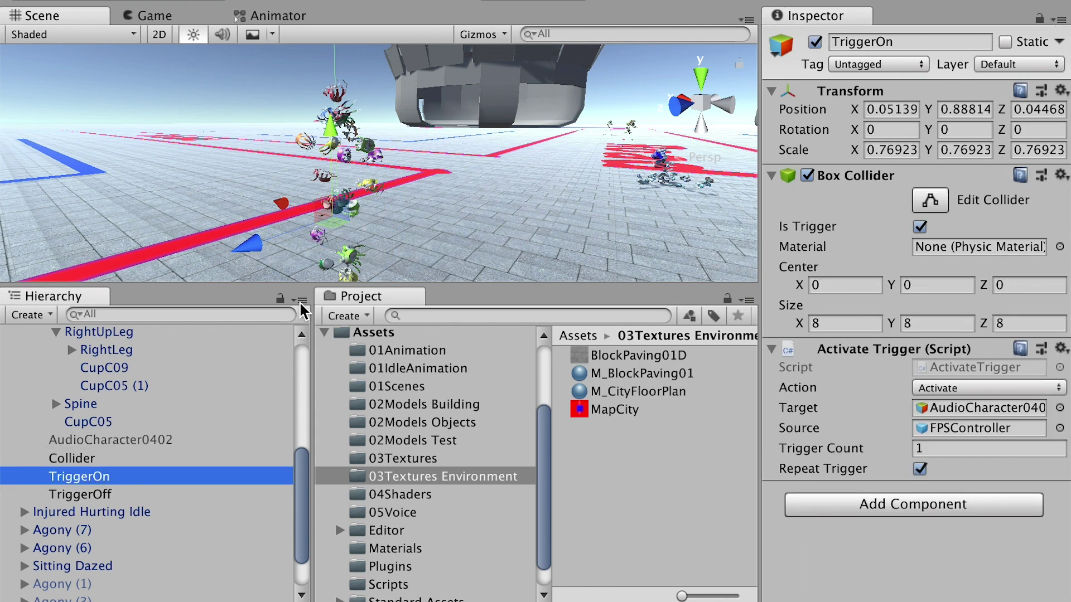
key("f")
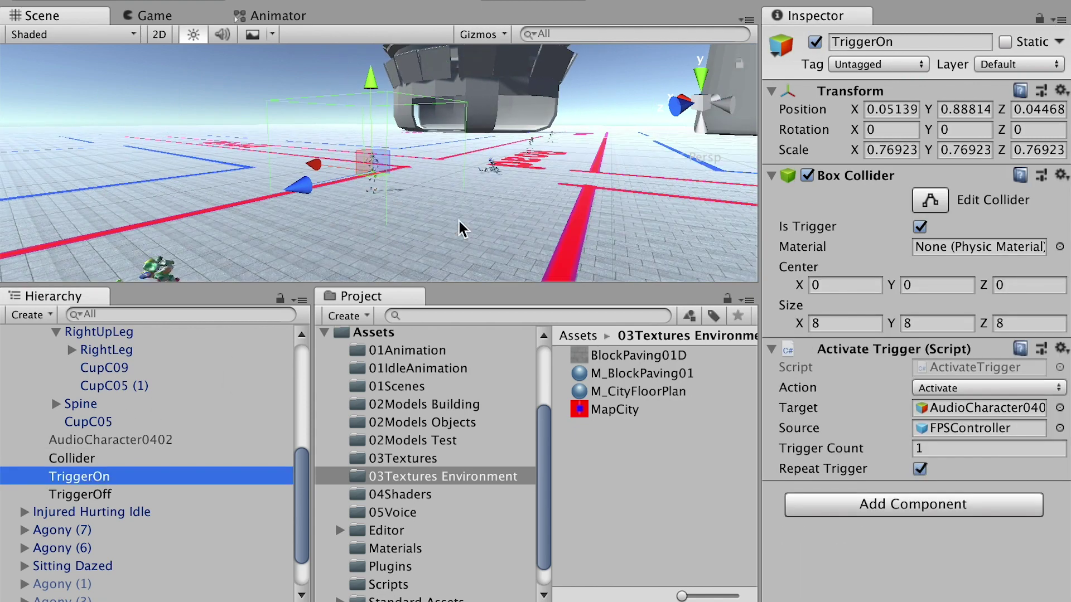
left_click(84, 493)
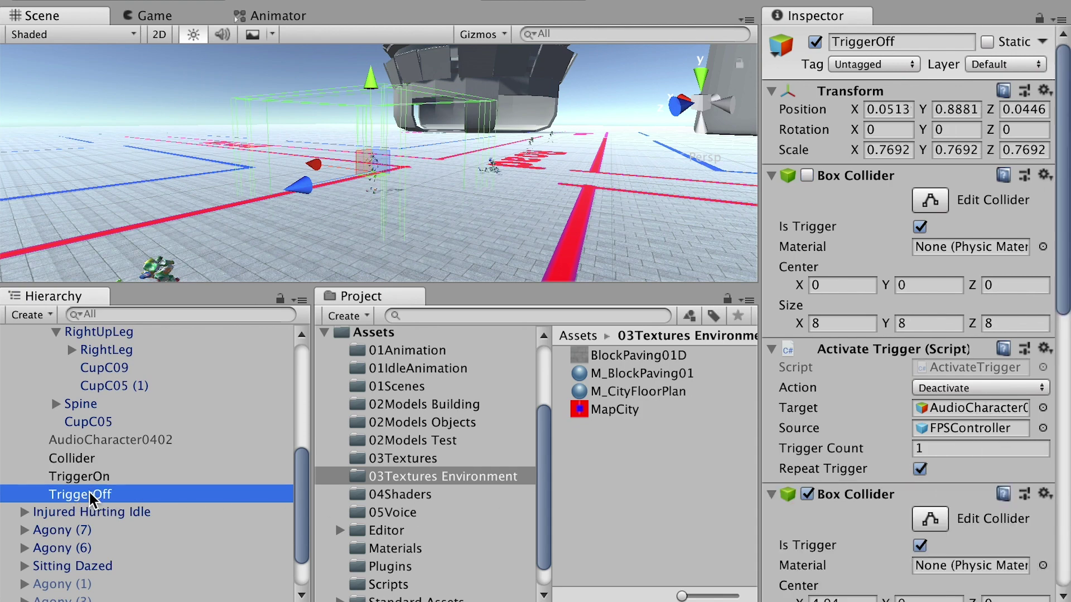
key("f")
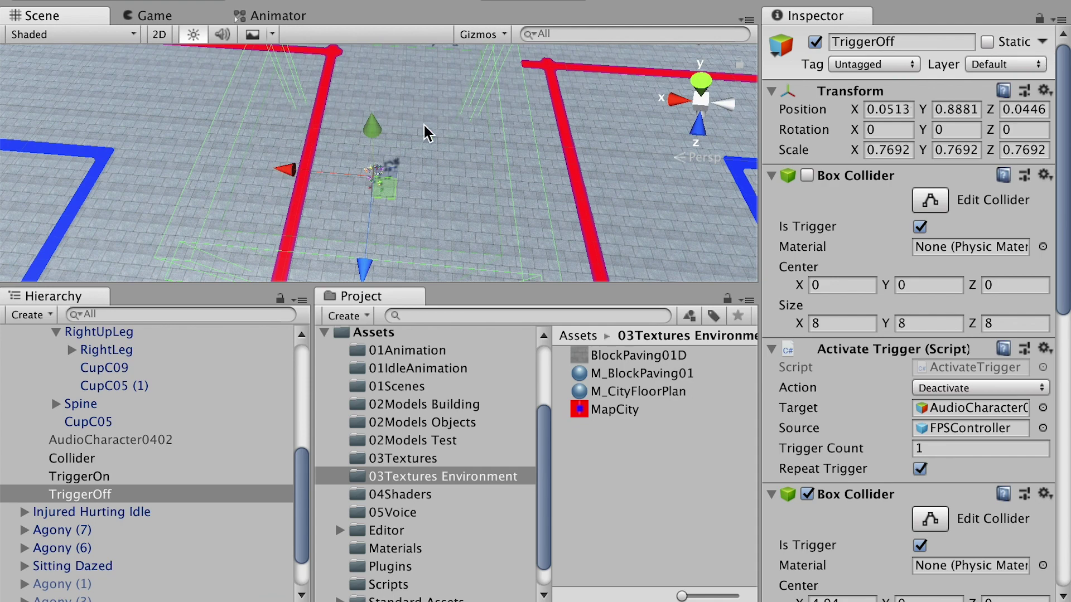
left_click_drag(407, 152, 480, 174, "alt")
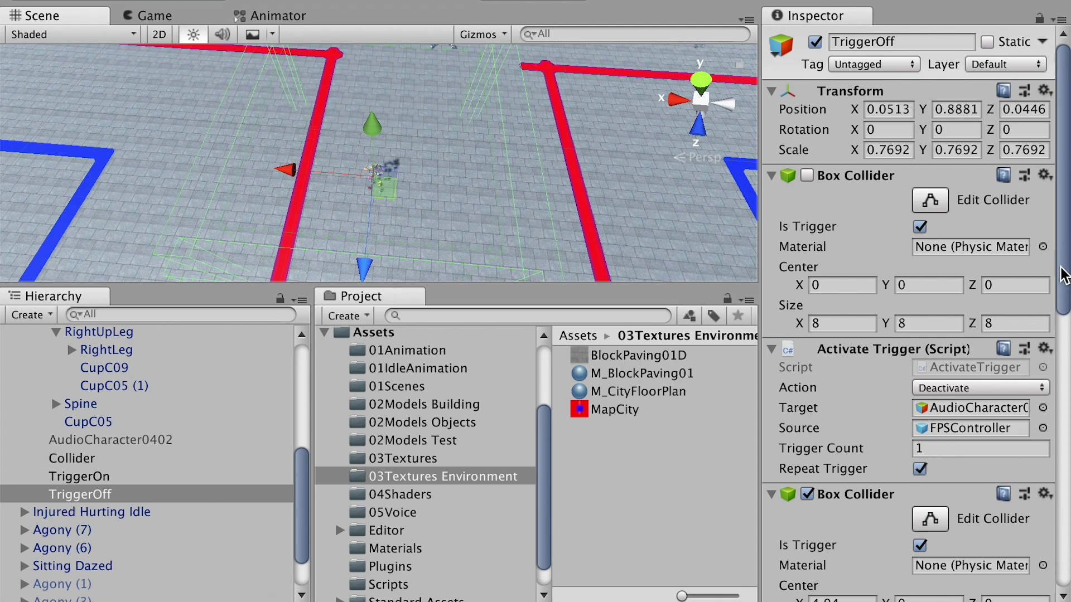
- Examine the TriggerOff object's Deactivate settings and box colliders around the character, and select the AudioCharacter0402 object it targets
left_click_drag(1063, 273, 1053, 364)
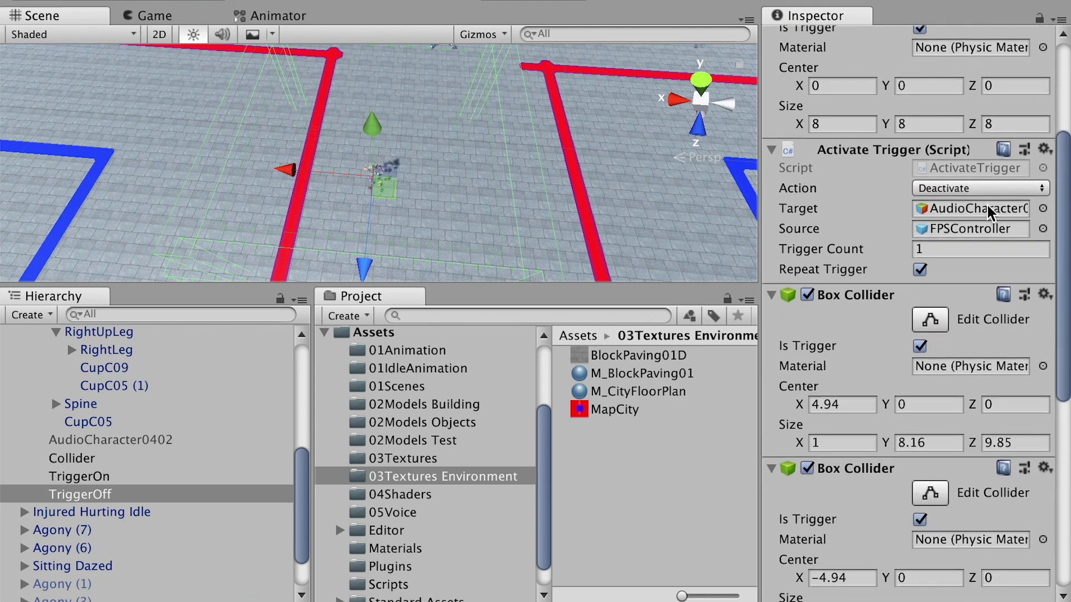
left_click_drag(669, 165, 424, 162, "alt")
middle_click_drag(424, 161, 349, 157)
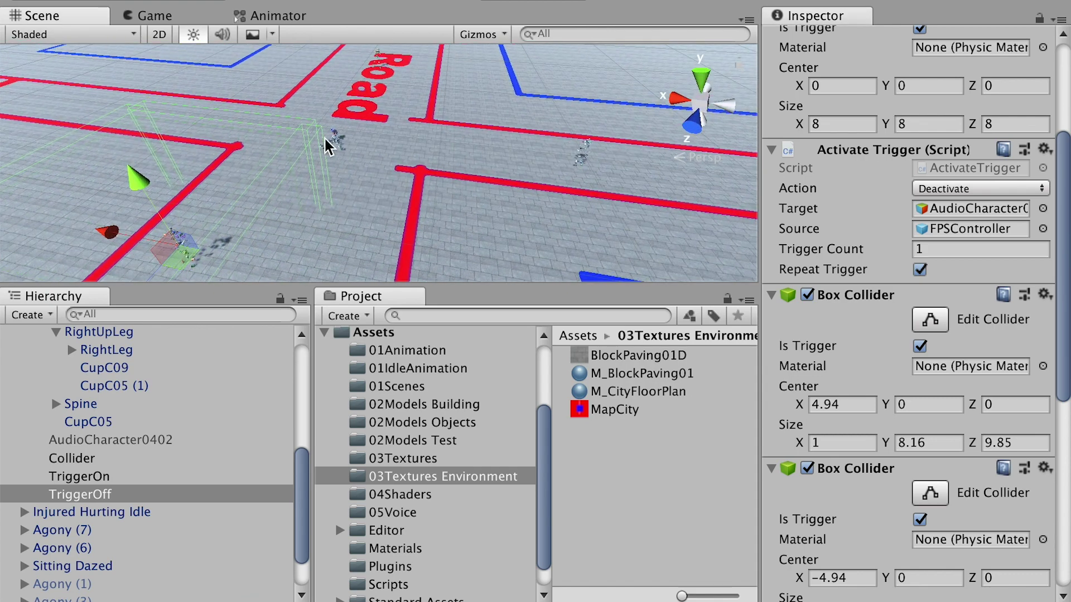
key("f")
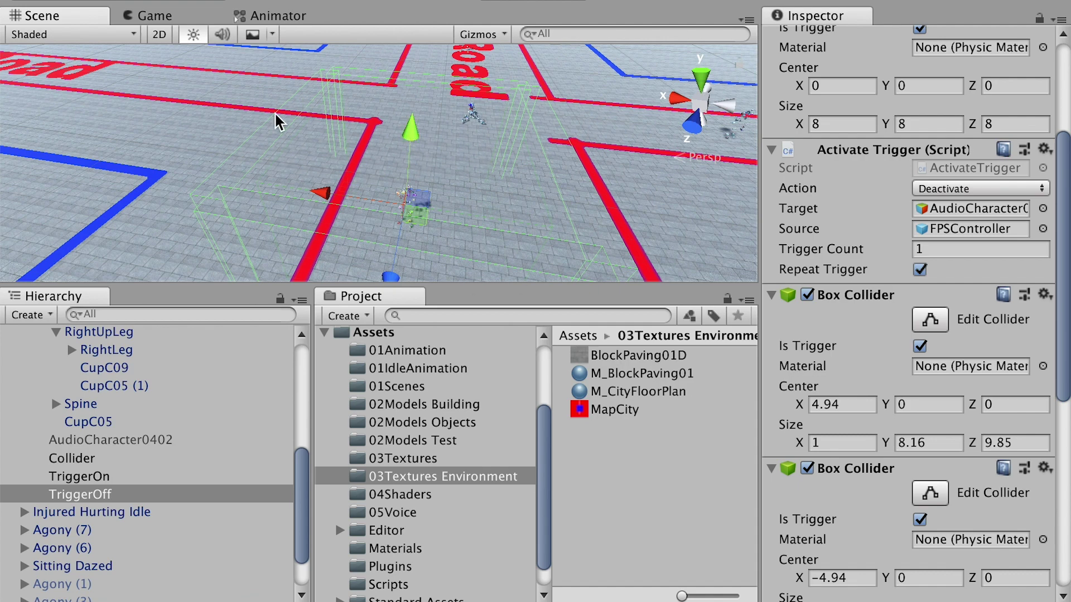
scroll(416, 217, "up", 2)
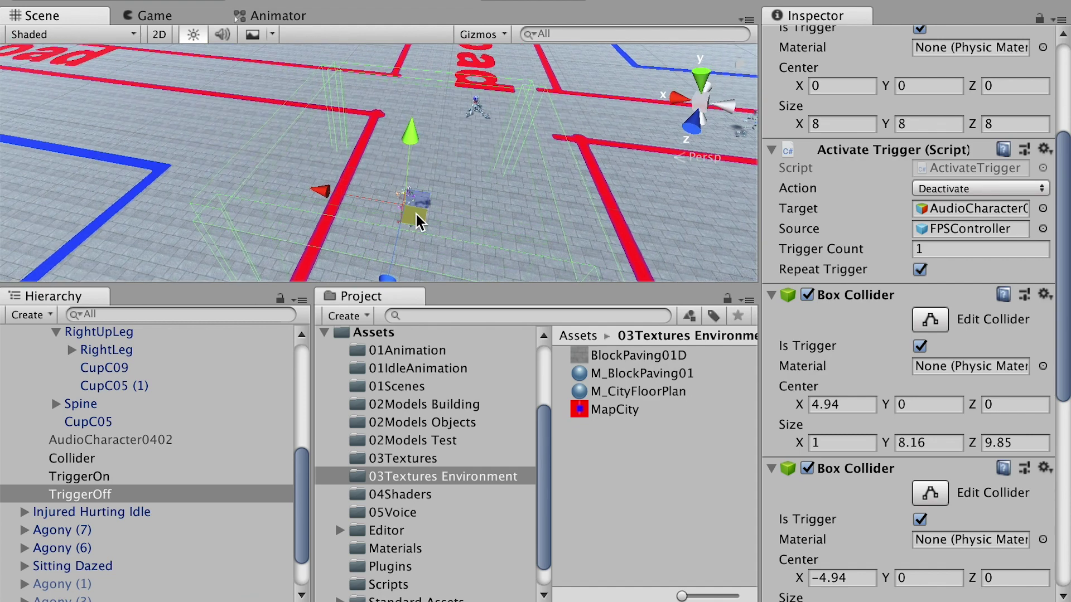
scroll(415, 207, "up", 3)
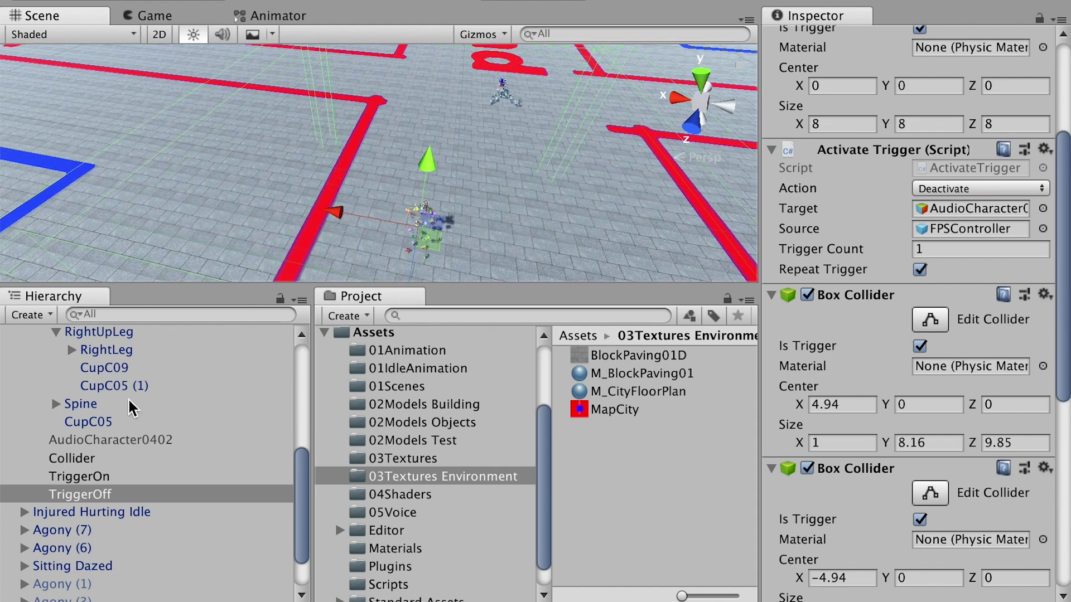
left_click(112, 439)
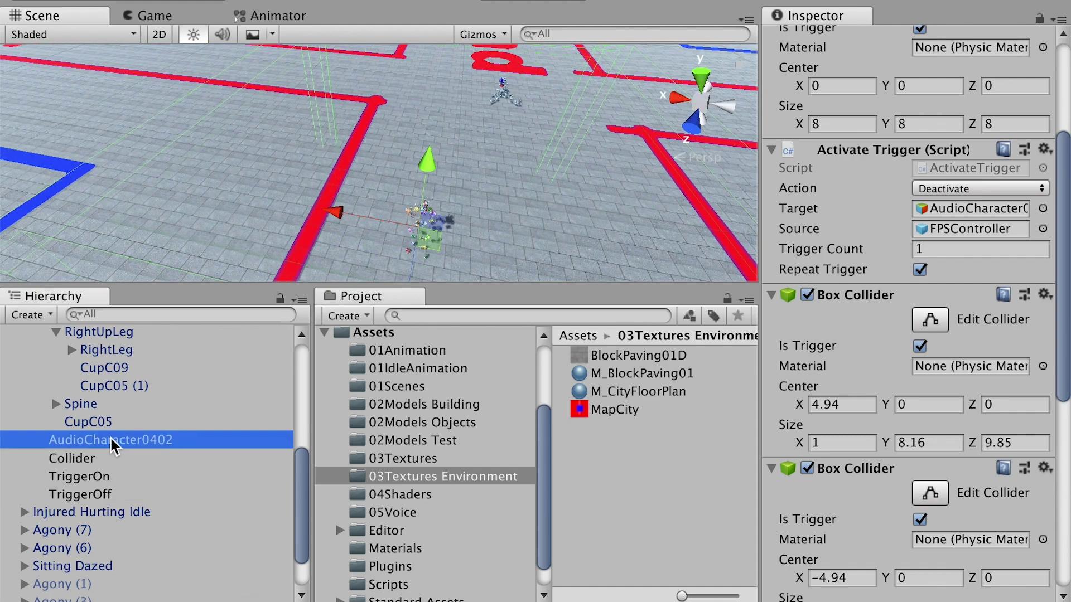
- Collapse Drunk Idle Variation1 in the hierarchy, create a new Audio Source object and frame it in the scene
scroll(106, 412, "down", 2)
scroll(79, 384, "up", 5)
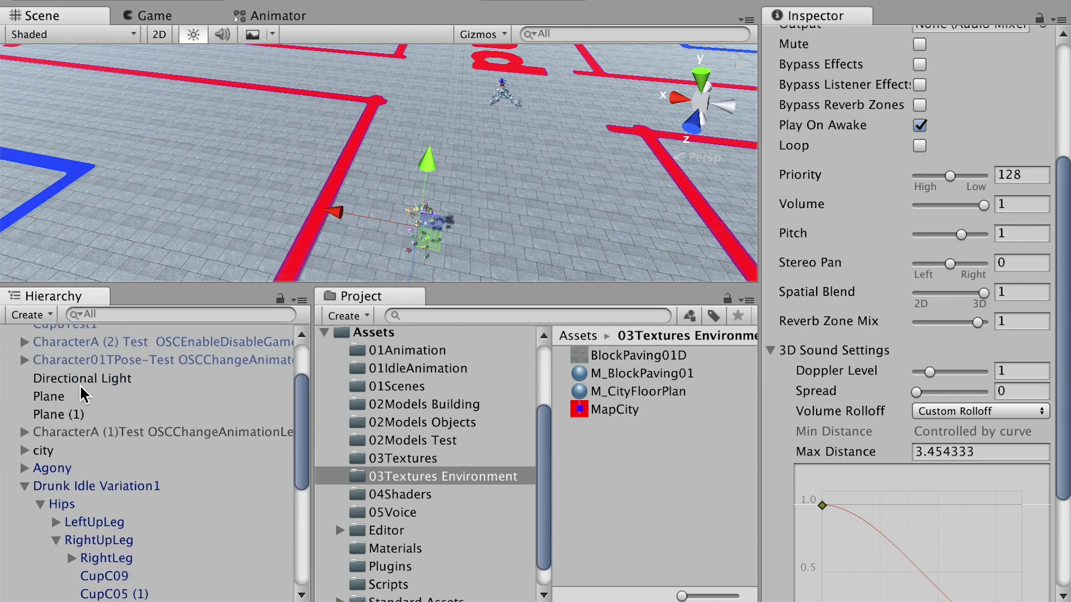
scroll(63, 436, "down", 3)
left_click(24, 434)
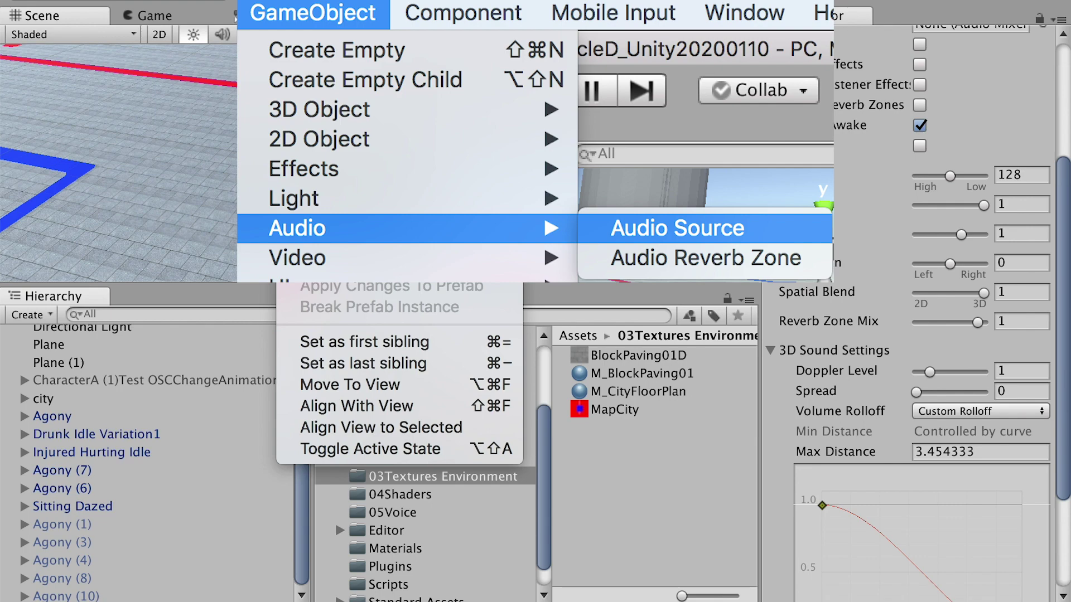
left_click(566, 232)
key("f")
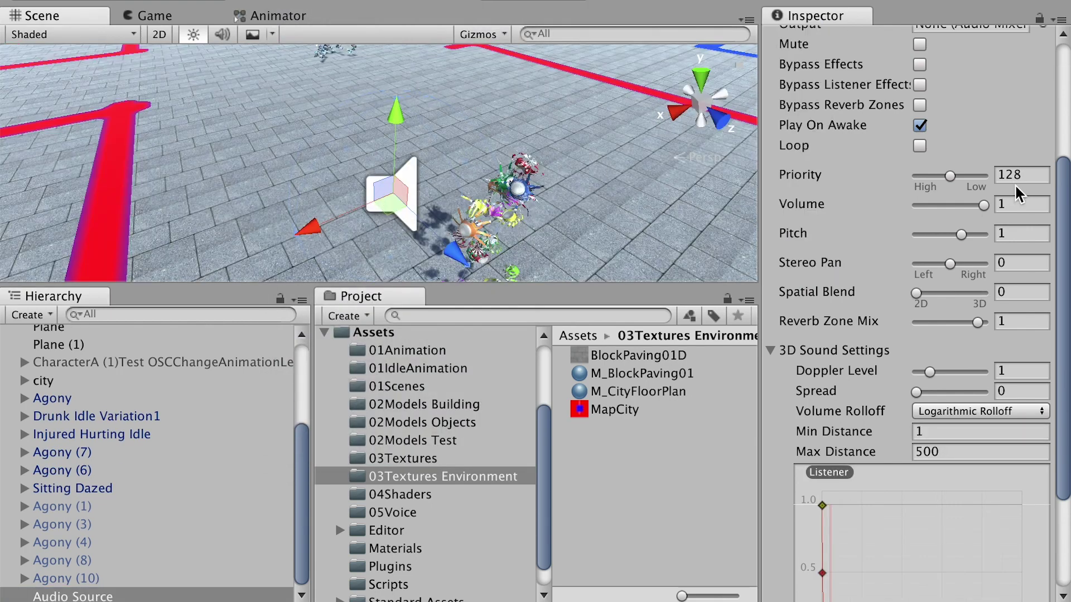
- Assign the AudioCharacter0101 clip to the new Audio Source
left_click_drag(1065, 210, 1065, 76)
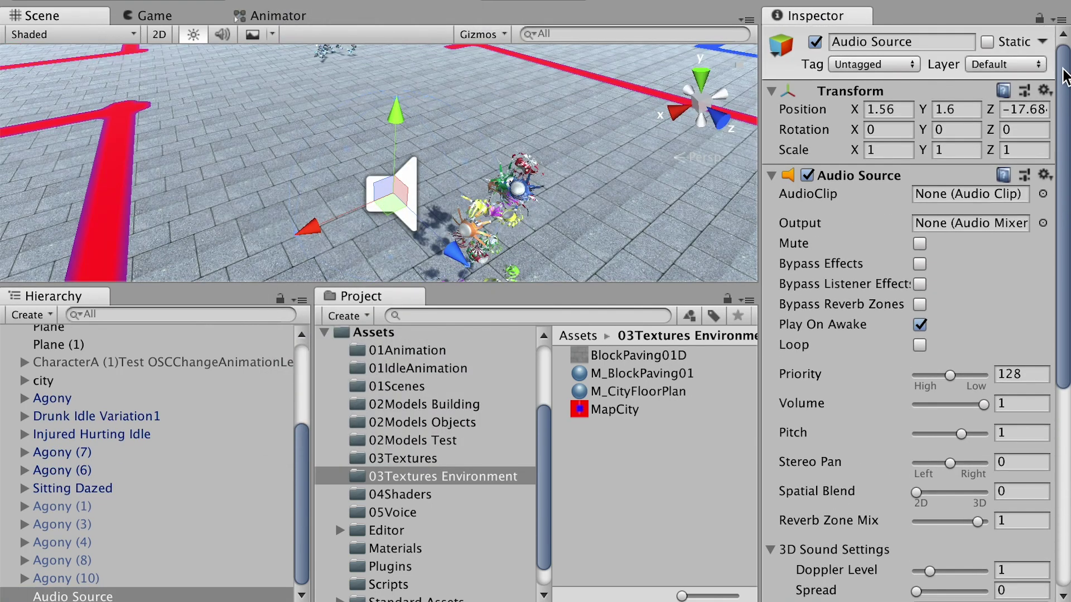
left_click(1042, 194)
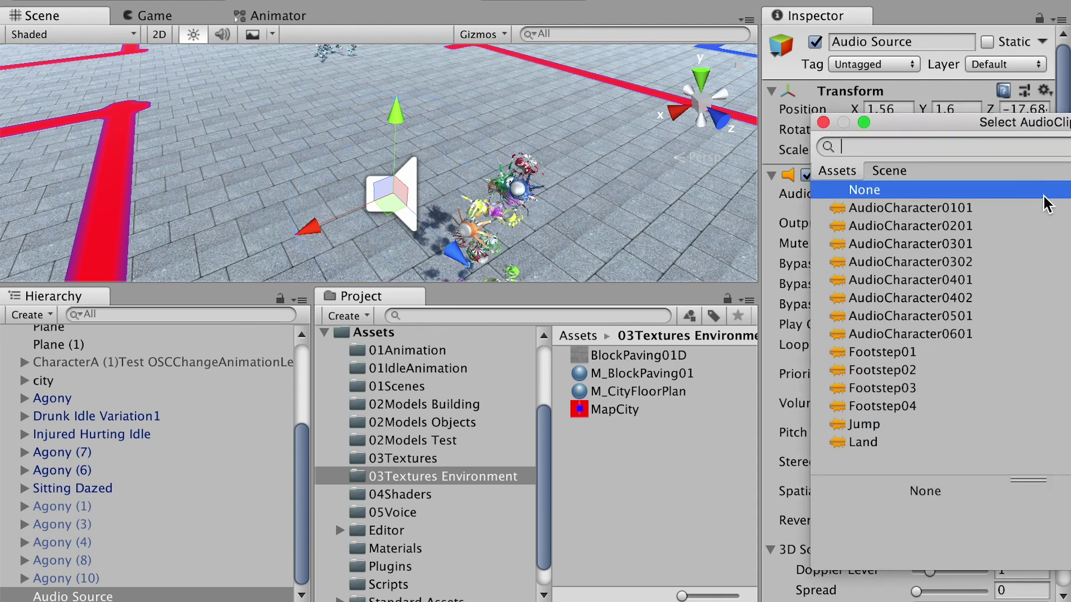
left_click(909, 209)
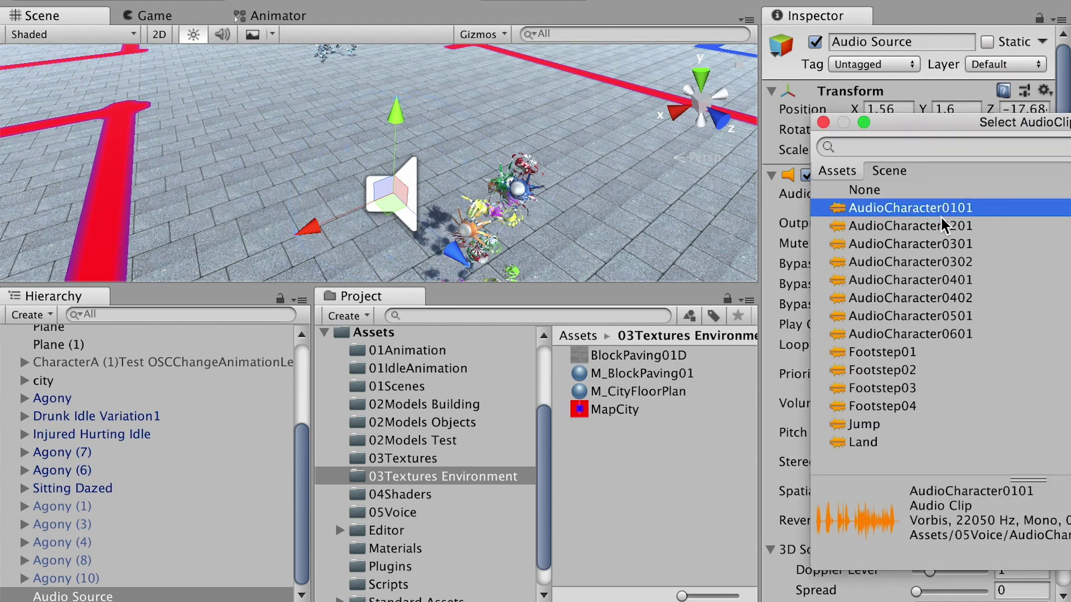
double_click(916, 210)
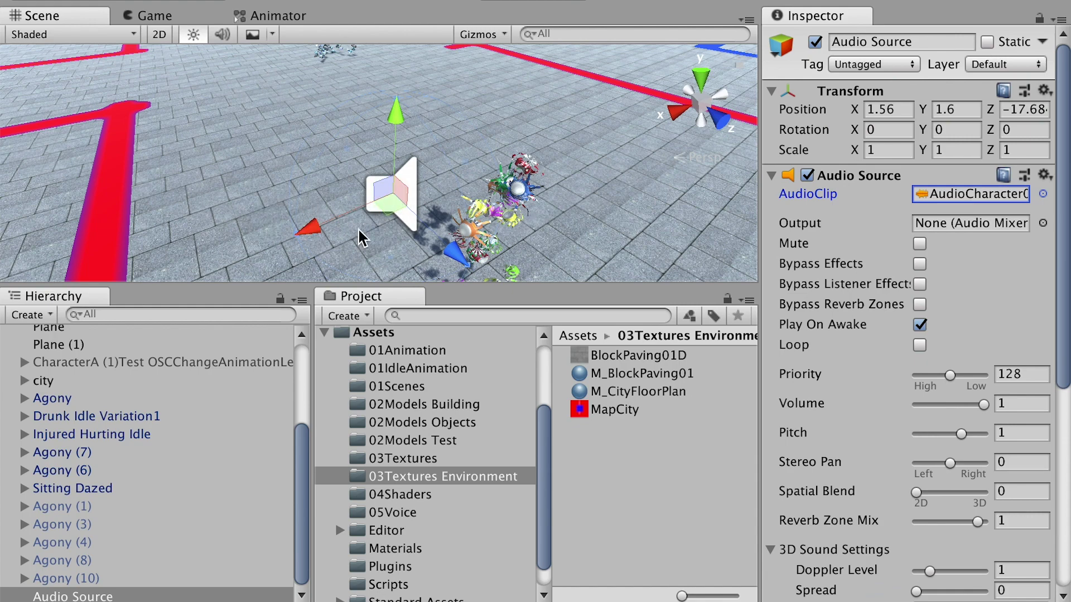
- Parent the Audio Source to the RightUpLeg bone of Drunk Idle Variation1 and set its local position to X 0, Y 0, Z 0
left_click_drag(75, 596, 87, 423)
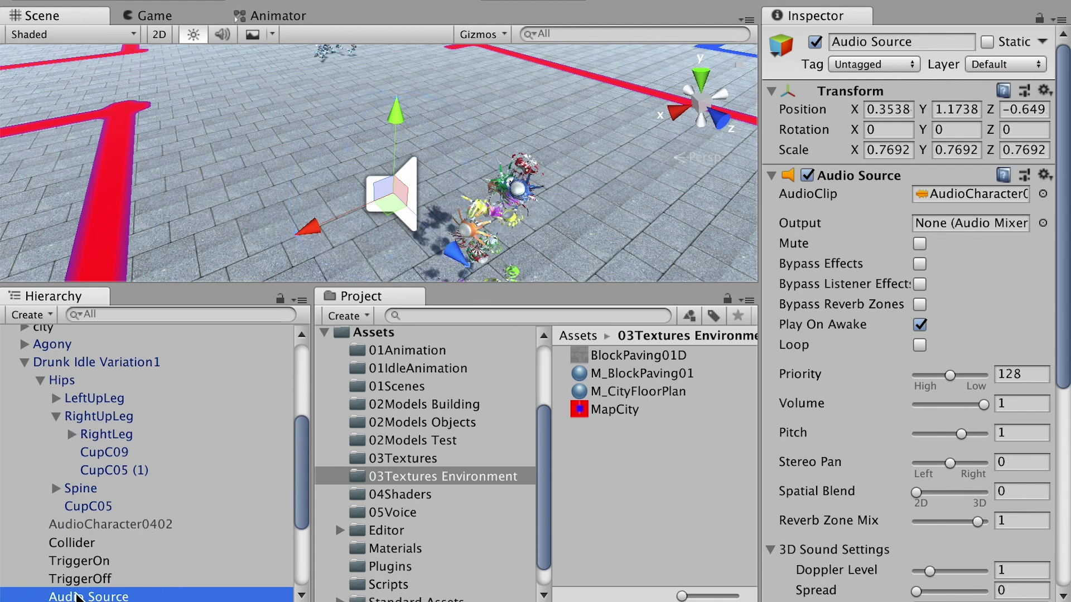
left_click_drag(78, 597, 88, 418)
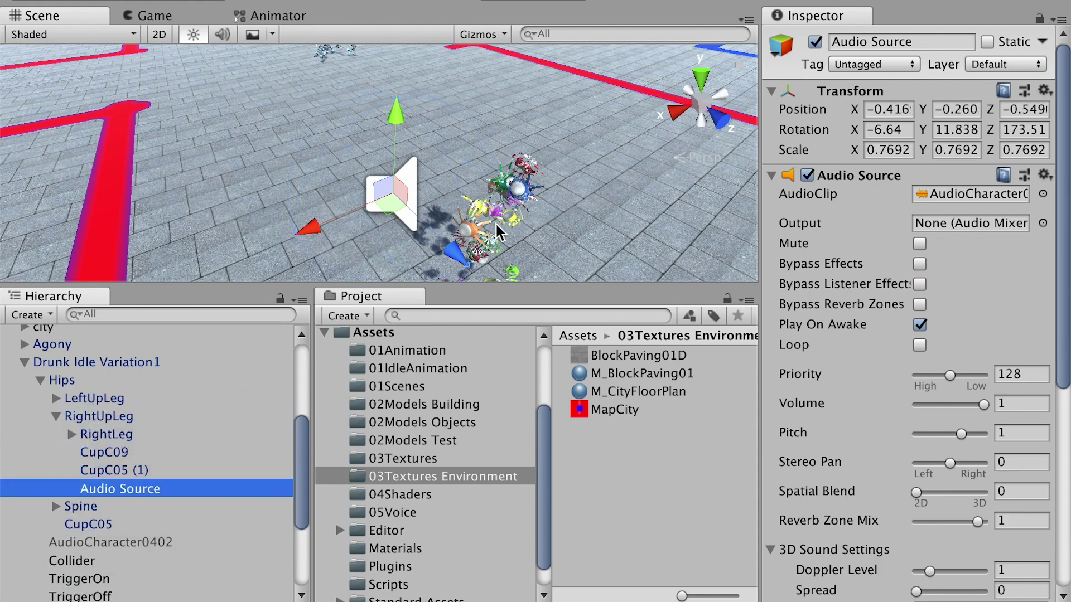
left_click(893, 109)
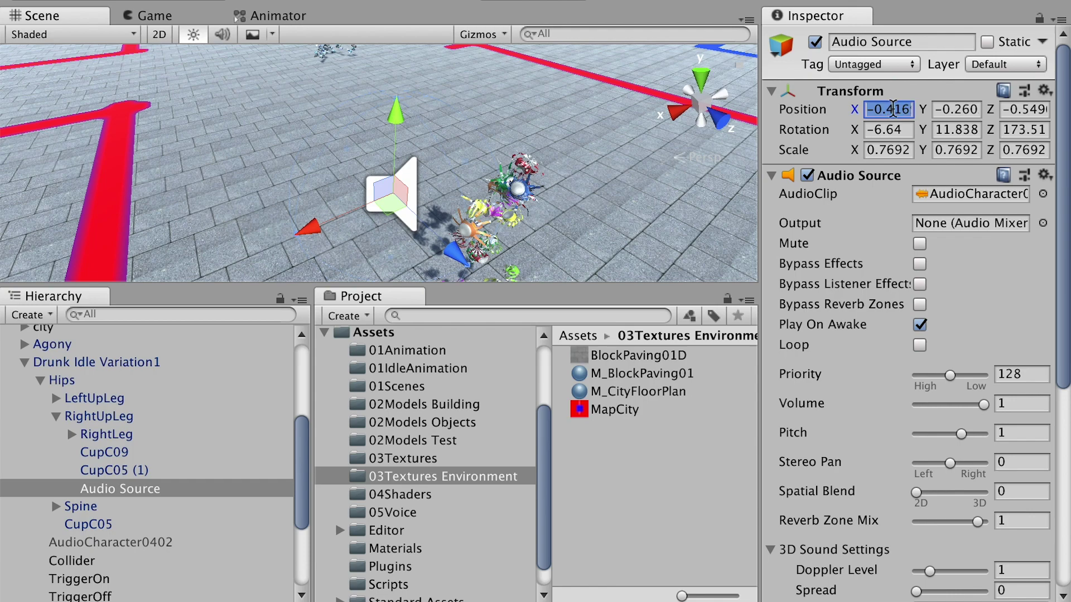
type("0")
key("Tab")
type("0")
key("Tab")
type("0")
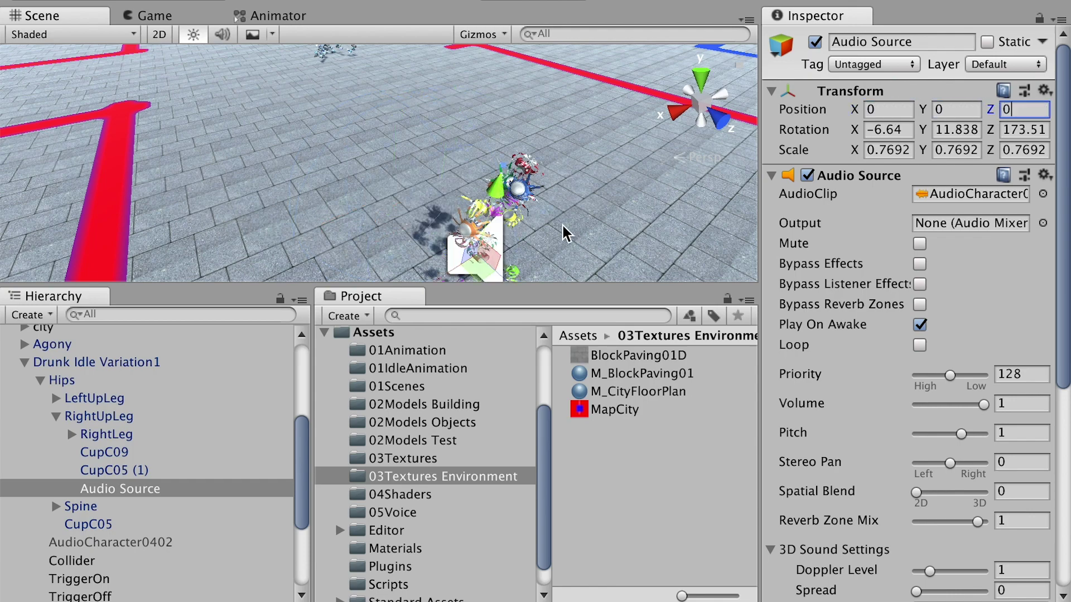
type("f")
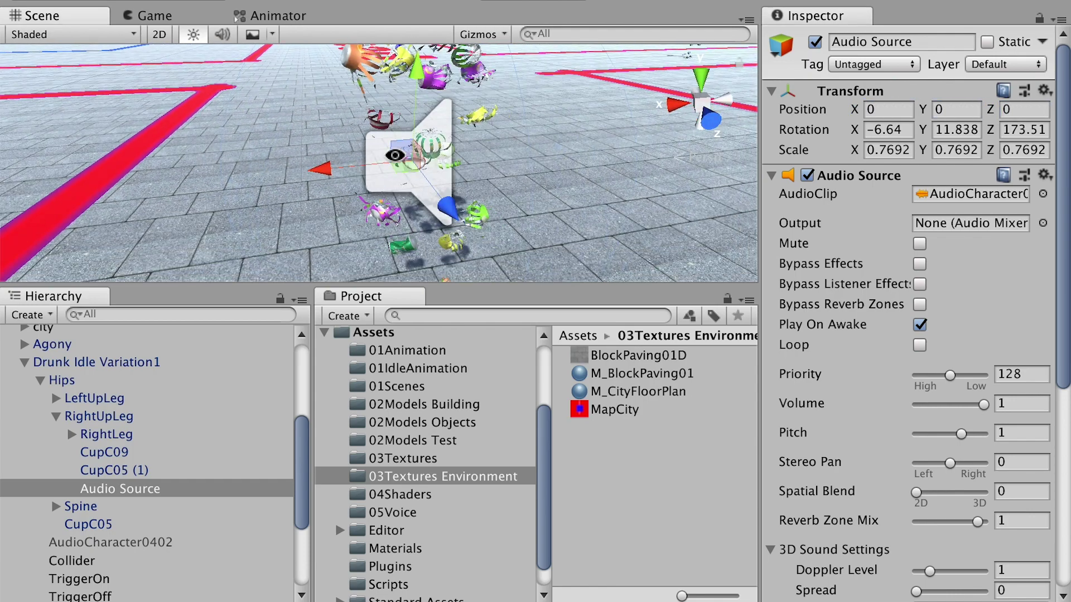
left_click_drag(395, 155, 519, 182, "alt")
scroll(490, 207, "down", 5)
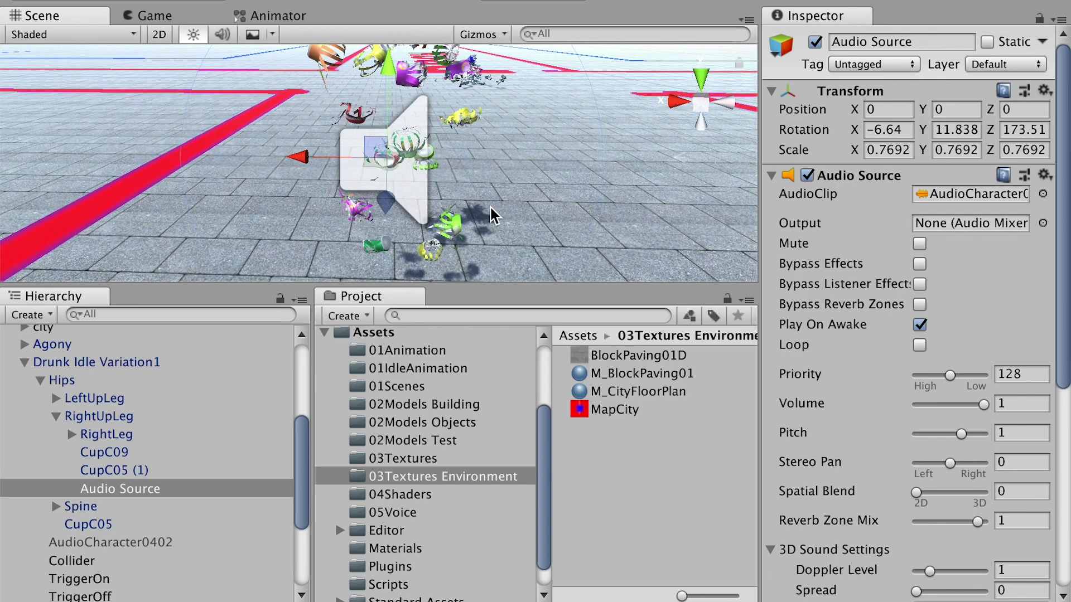